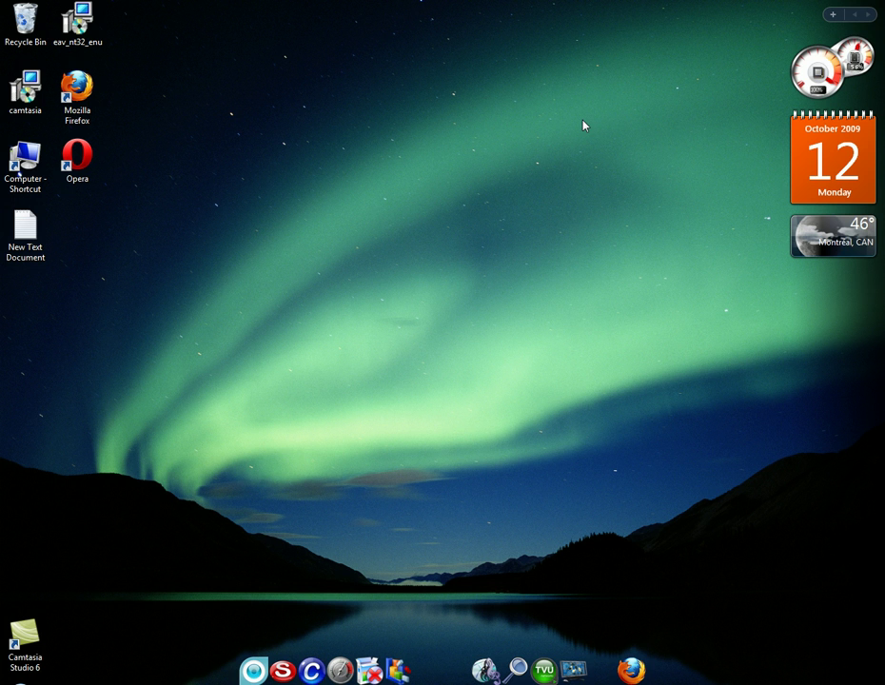
- Switch to Firefox and load the site jeofreeexe.tk
left_click_drag(478, 4, 104, 285)
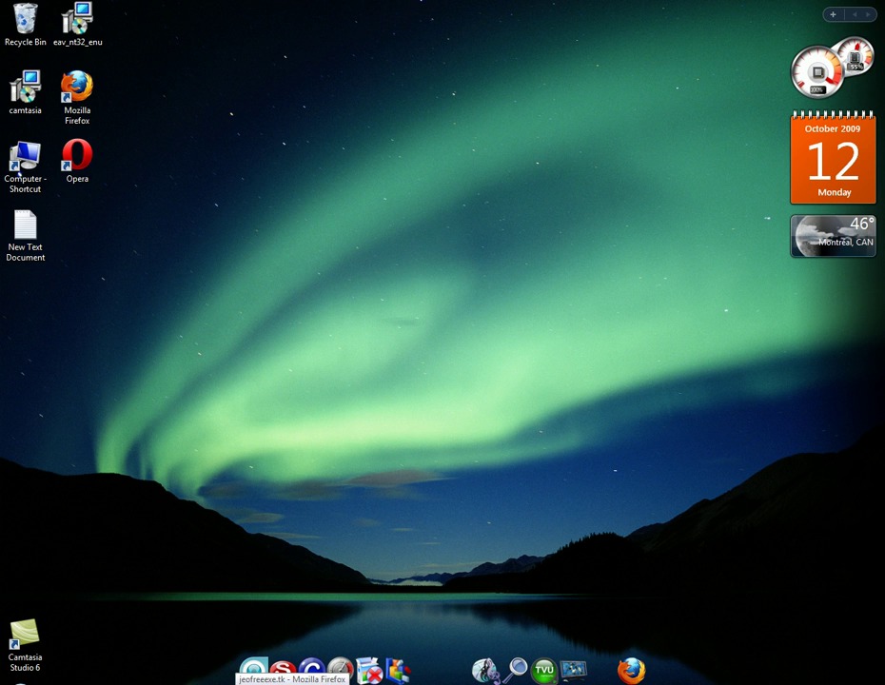
left_click(254, 669)
left_click(287, 38)
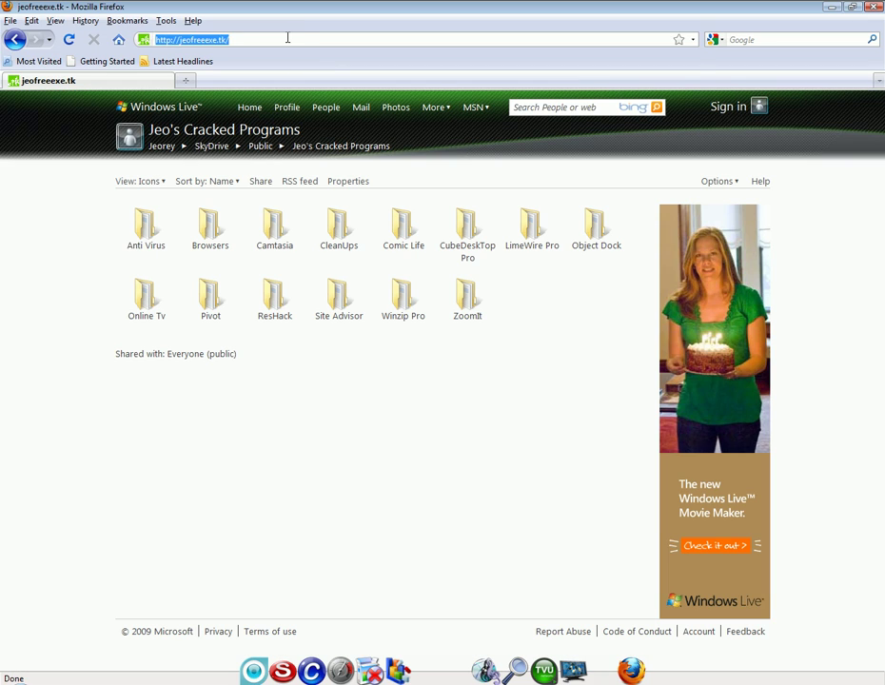
type("jeof")
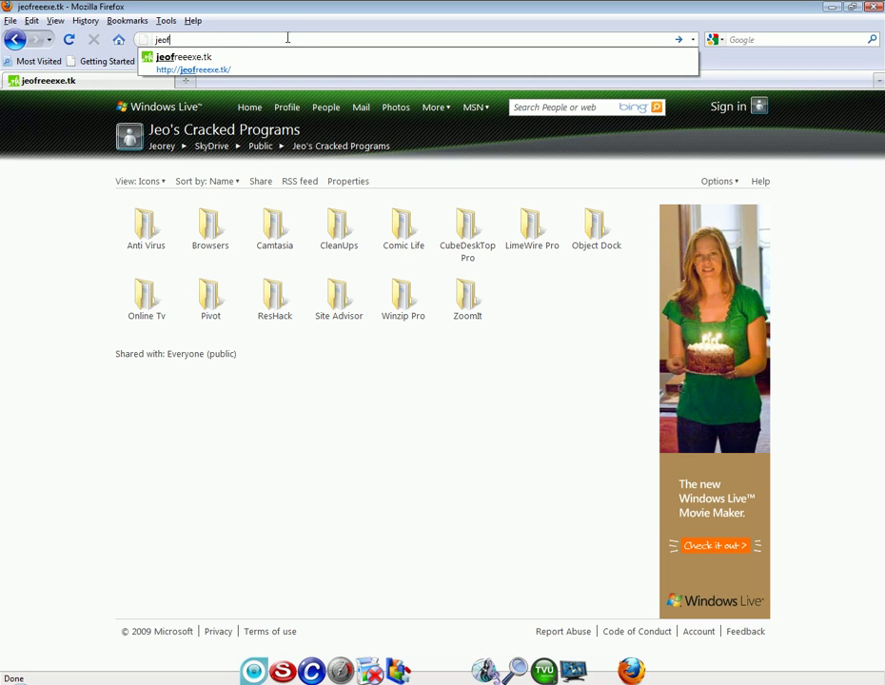
type("reeexe.tk")
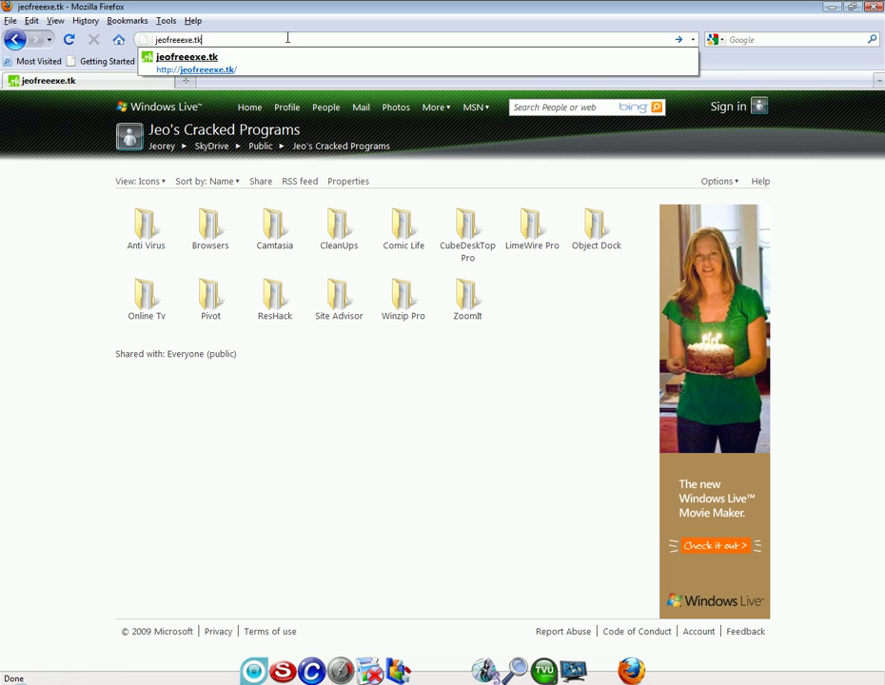
key("Return")
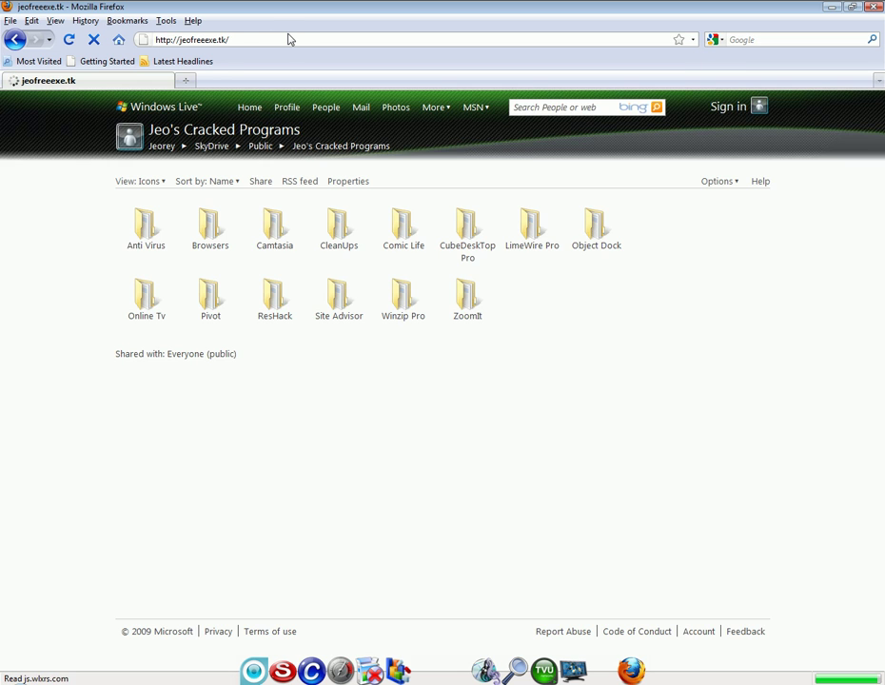
left_click(273, 36)
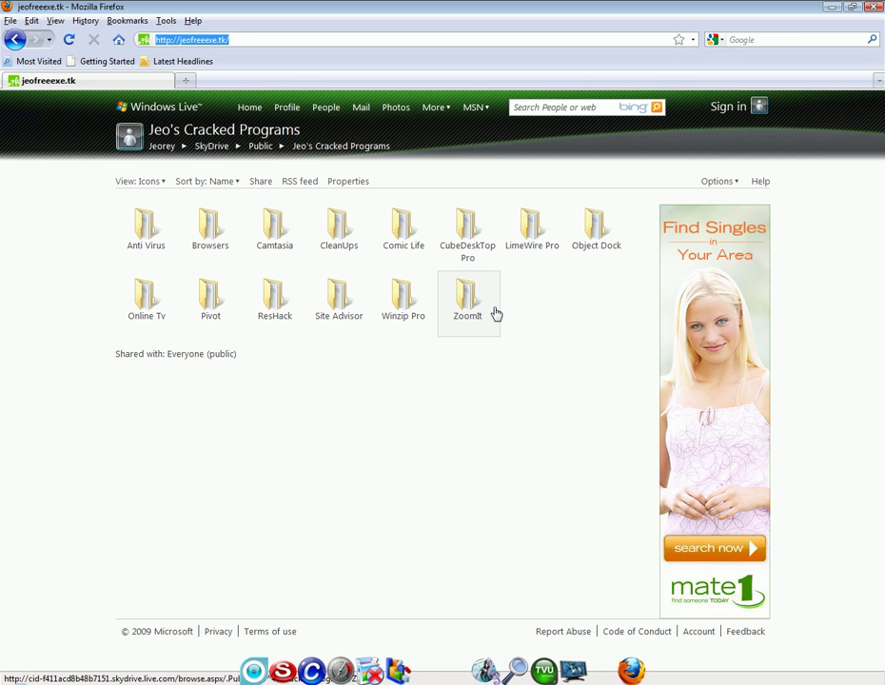
- Go through the CleanUps folder to Windows Advanced Care Pro and open the Widows Advance Care file page
left_click(355, 240)
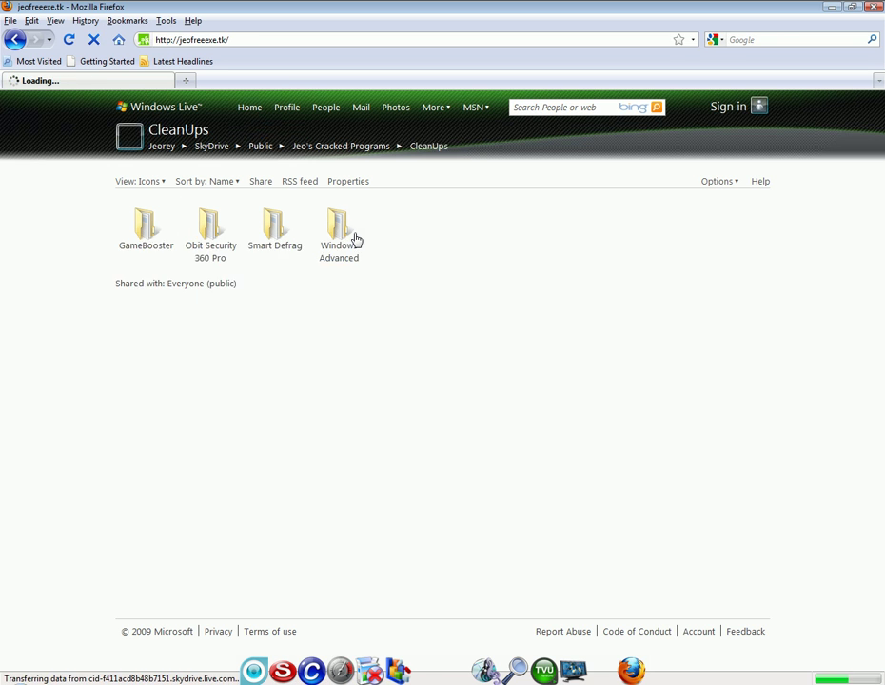
left_click(355, 240)
left_click(268, 244)
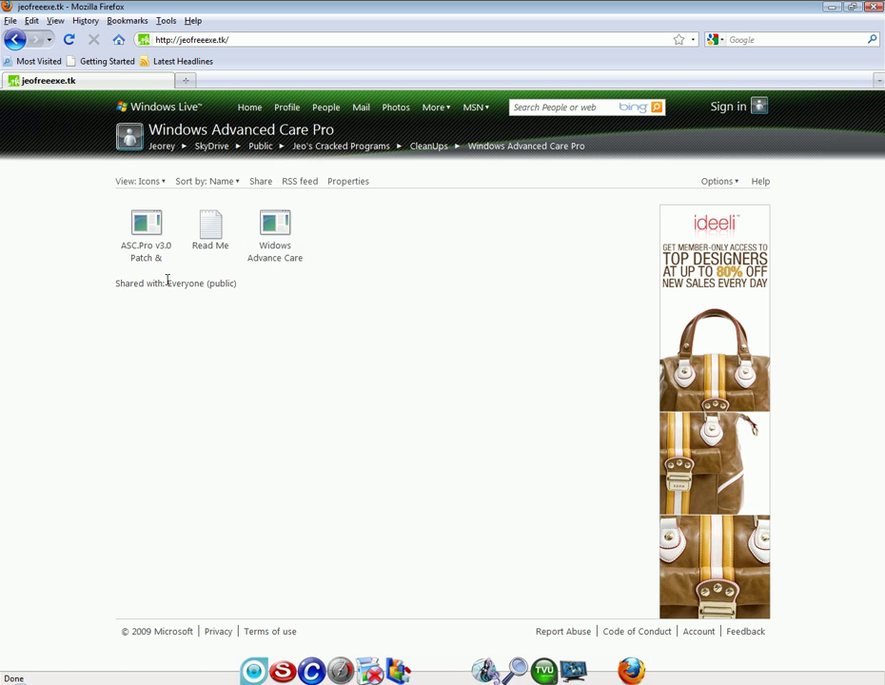
left_click(282, 232)
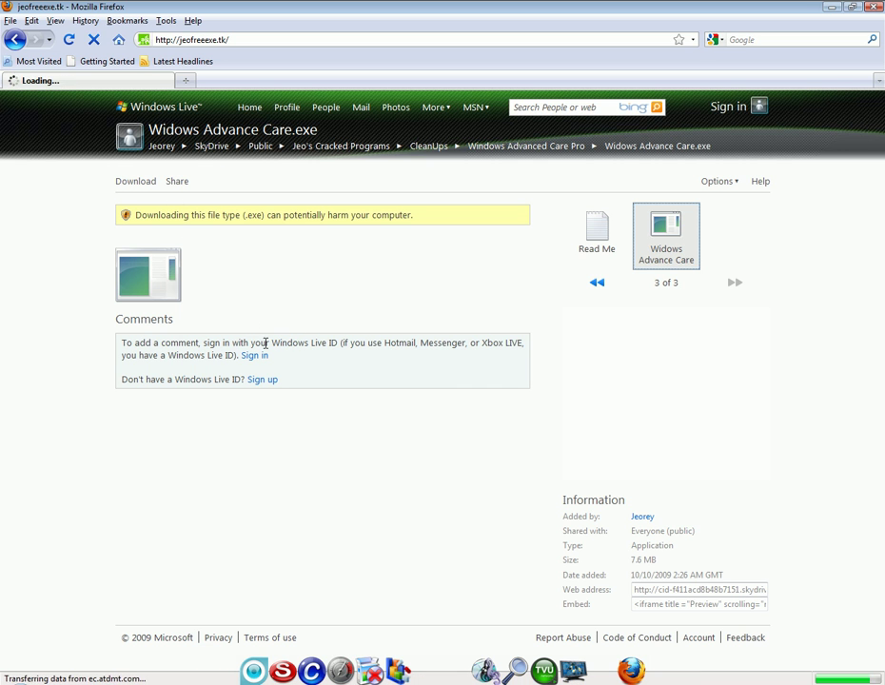
- Download and save Widows Advance Care.exe, and minimize the downloads window out of the way
left_click(152, 186)
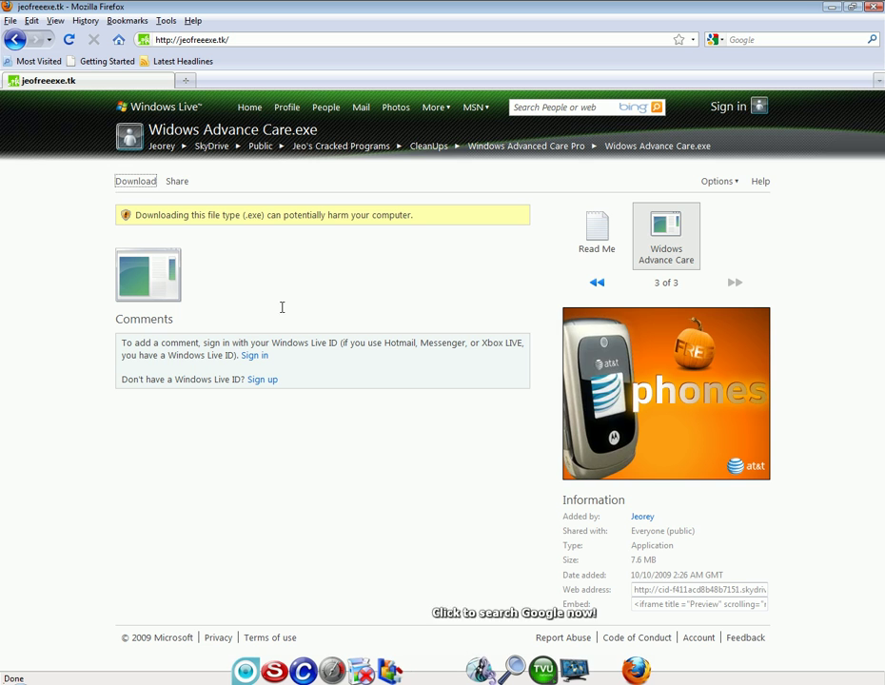
left_click(146, 177)
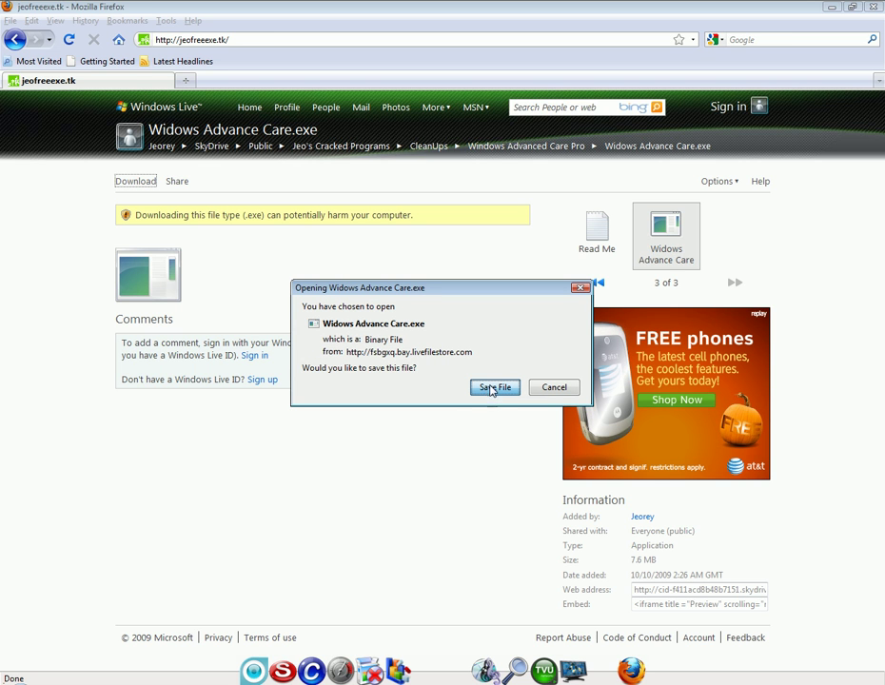
left_click(494, 387)
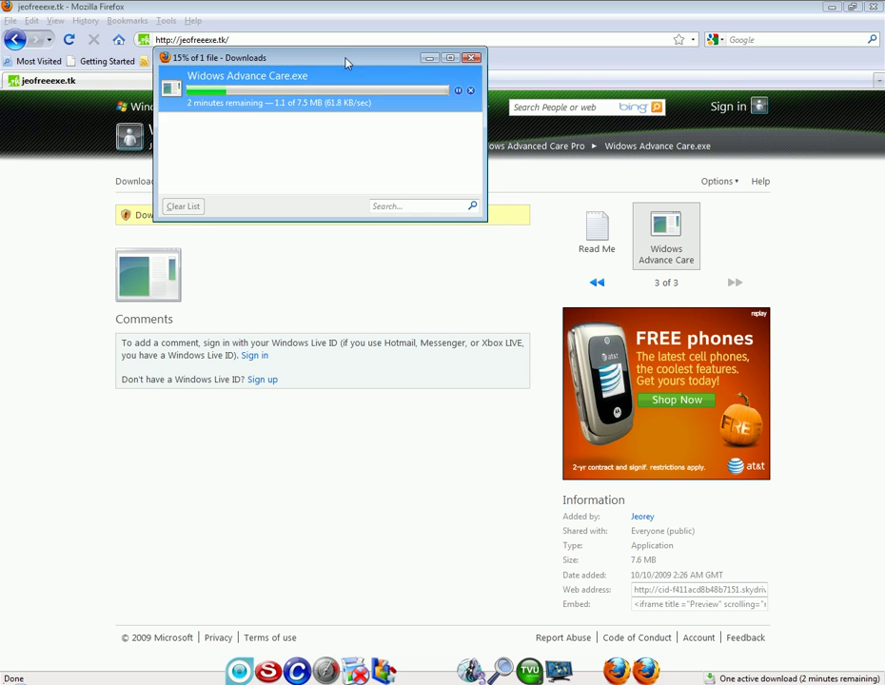
left_click_drag(346, 61, 267, 165)
left_click_drag(278, 293, 312, 257)
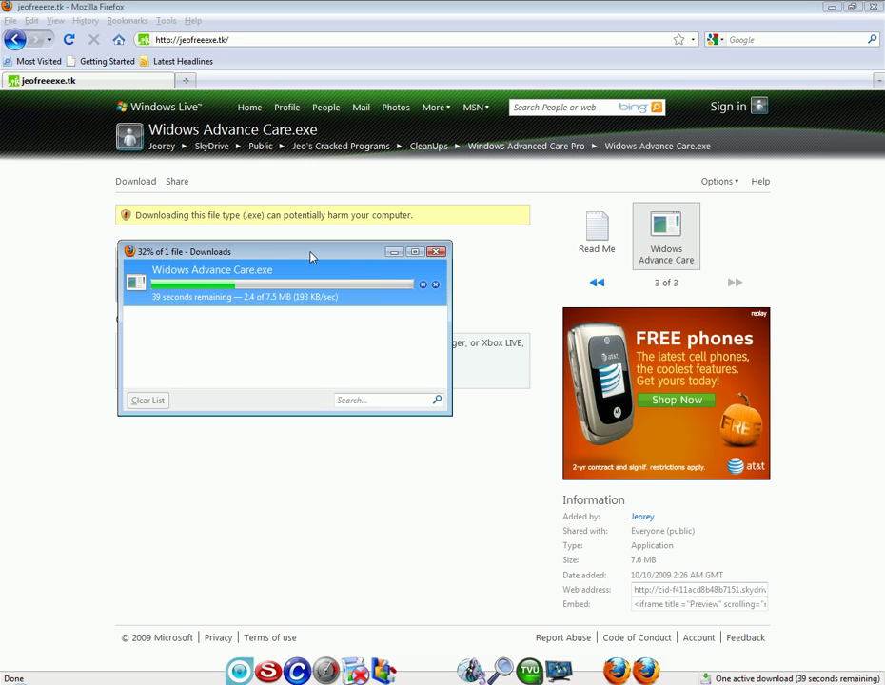
left_click(394, 252)
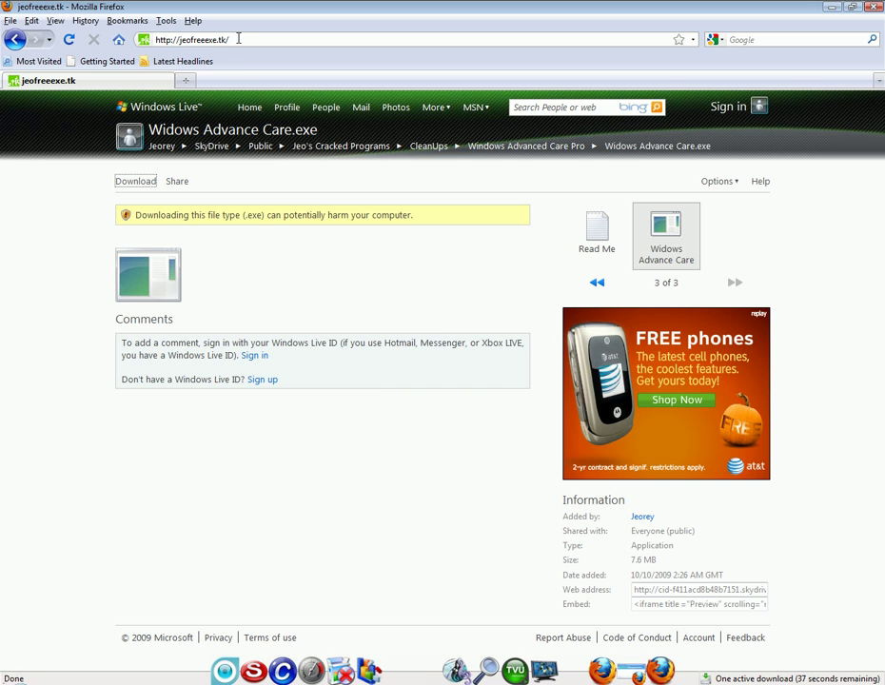
- Return to the Windows Advanced Care Pro folder and download and save ASC.Pro v3.0 Patch & Keygen.exe
left_click(14, 39)
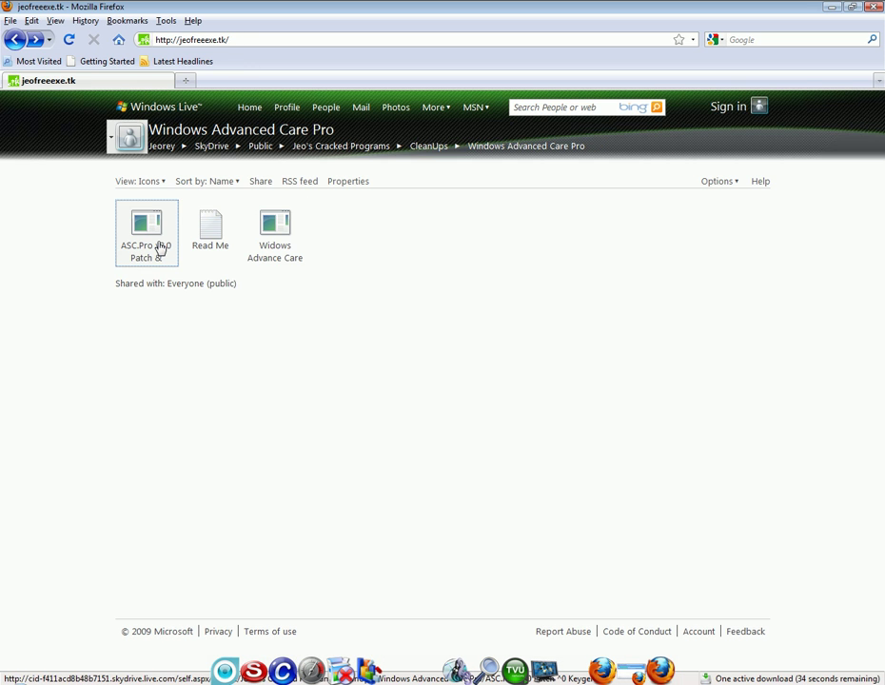
right_click(160, 247)
left_click(155, 238)
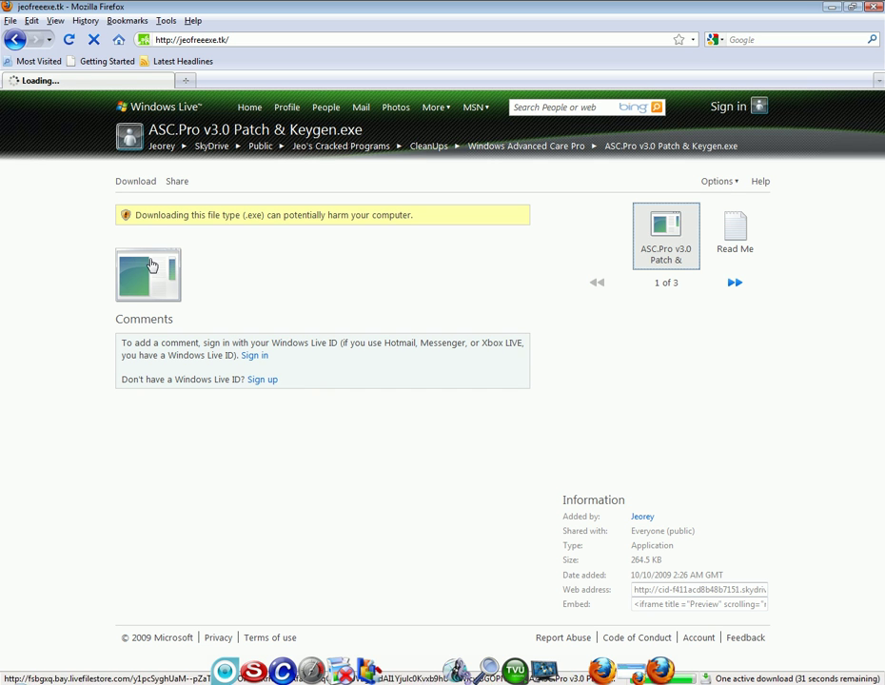
left_click(146, 182)
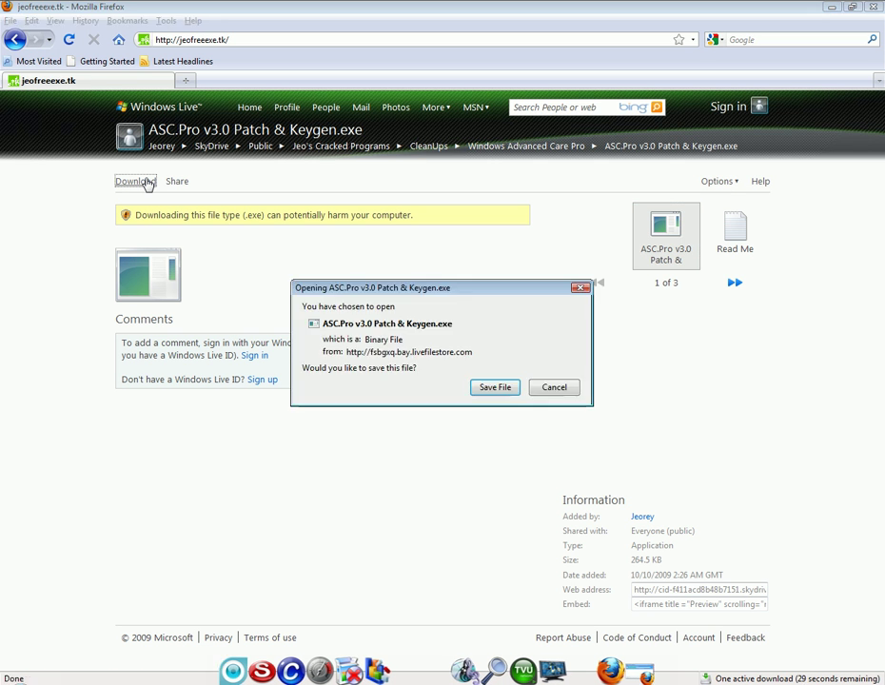
left_click(506, 384)
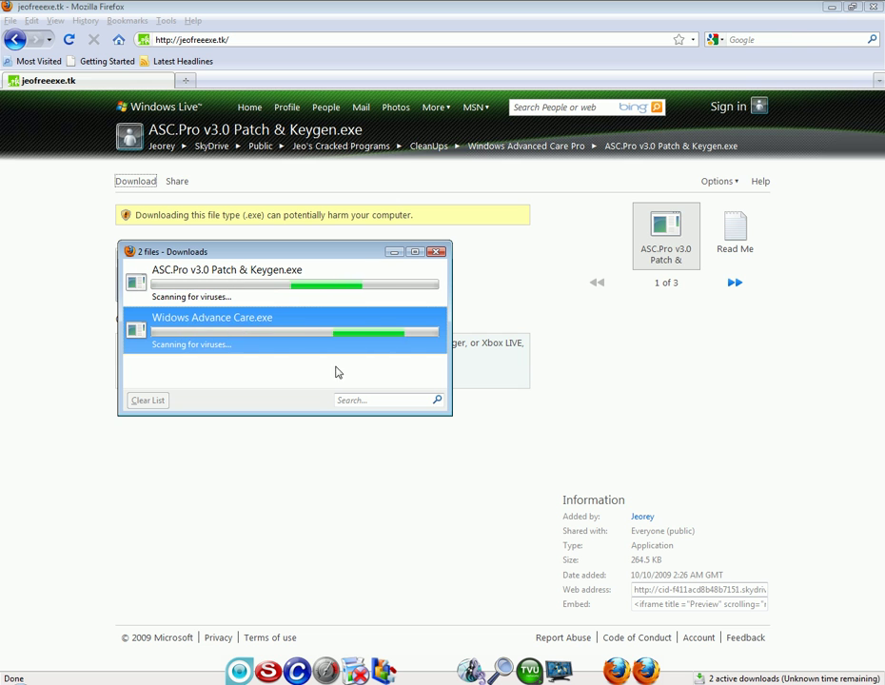
- Close the main browser window and open the folder containing the downloaded ASC.Pro v3.0 Patch & Keygen.exe
left_click(876, 8)
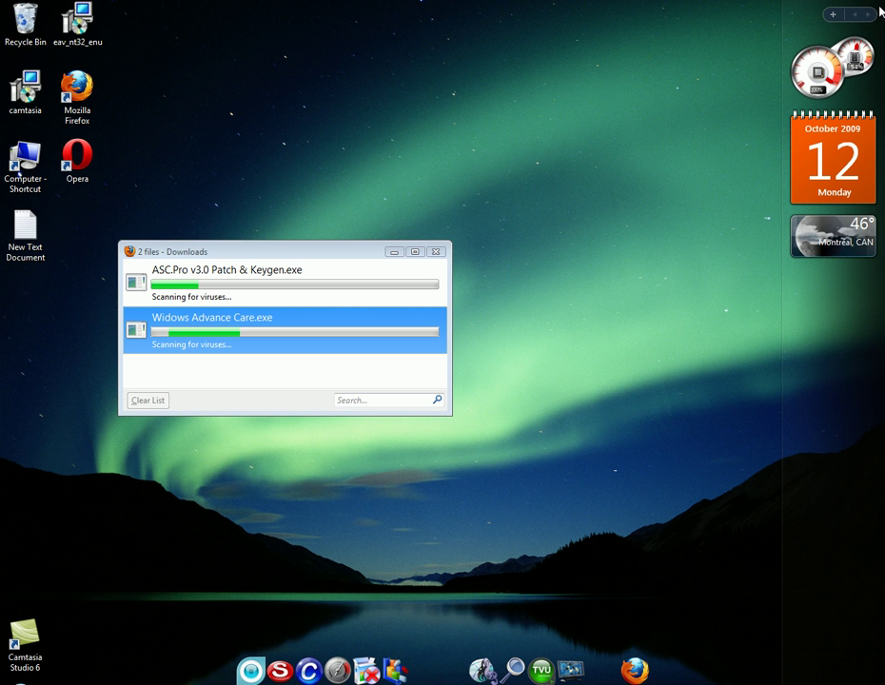
left_click_drag(294, 259, 348, 261)
left_click(332, 288)
right_click(333, 287)
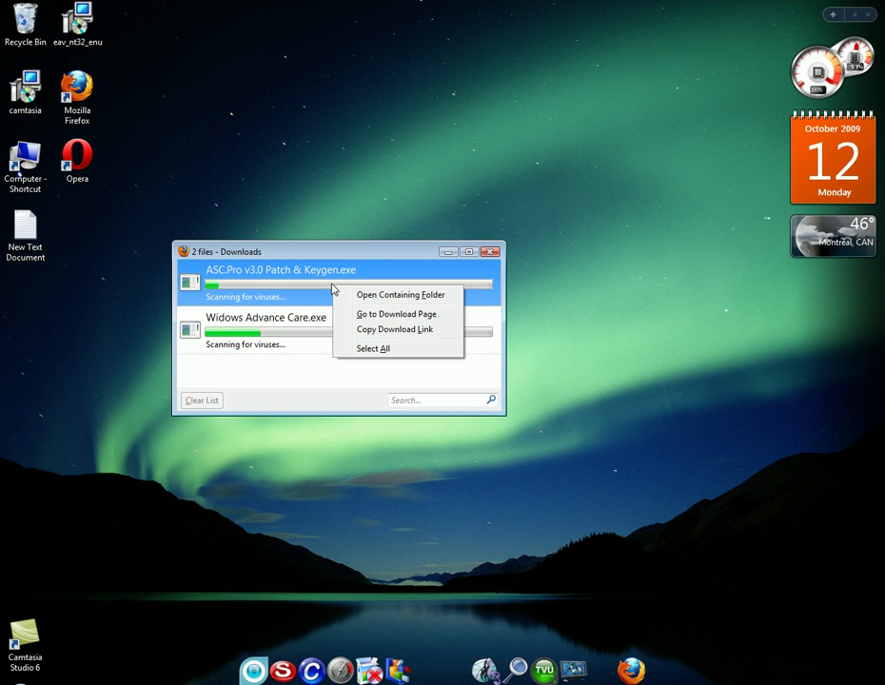
left_click(395, 296)
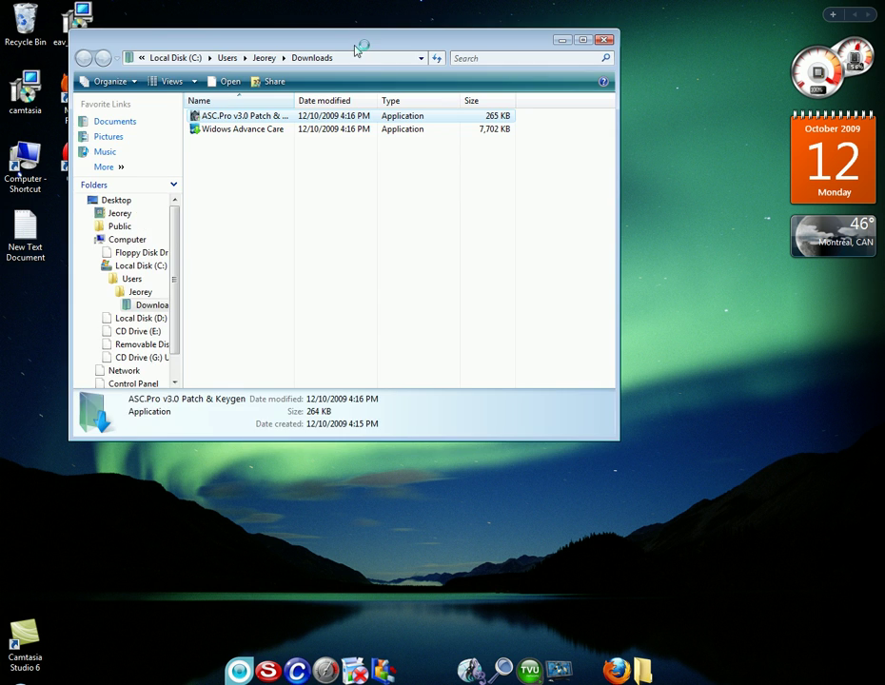
- Move both downloaded files from the Downloads folder to the desktop and close the folder window
left_click(243, 128, "shift")
left_click_drag(242, 128, 26, 373)
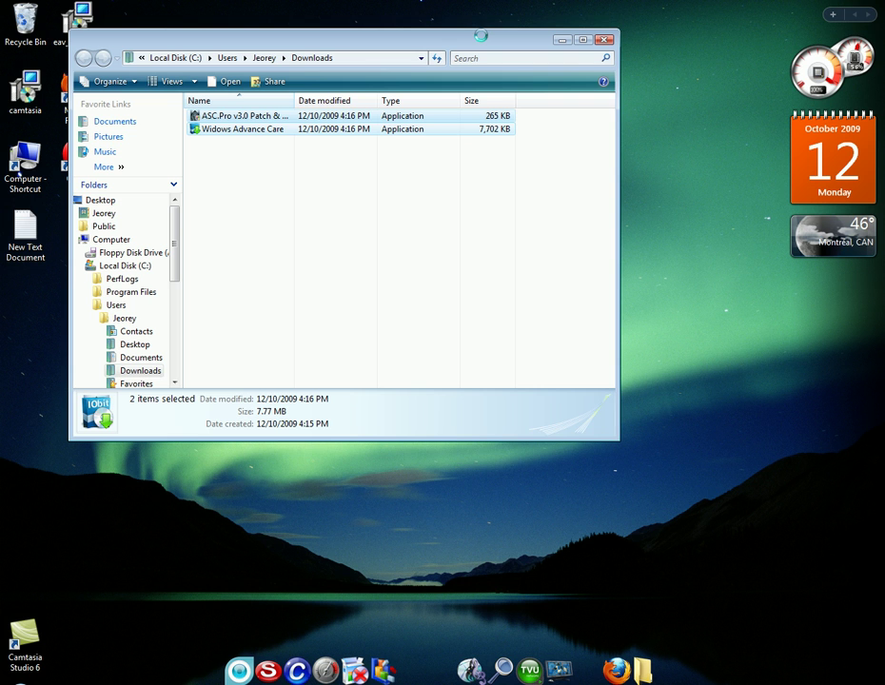
left_click_drag(481, 36, 481, 35)
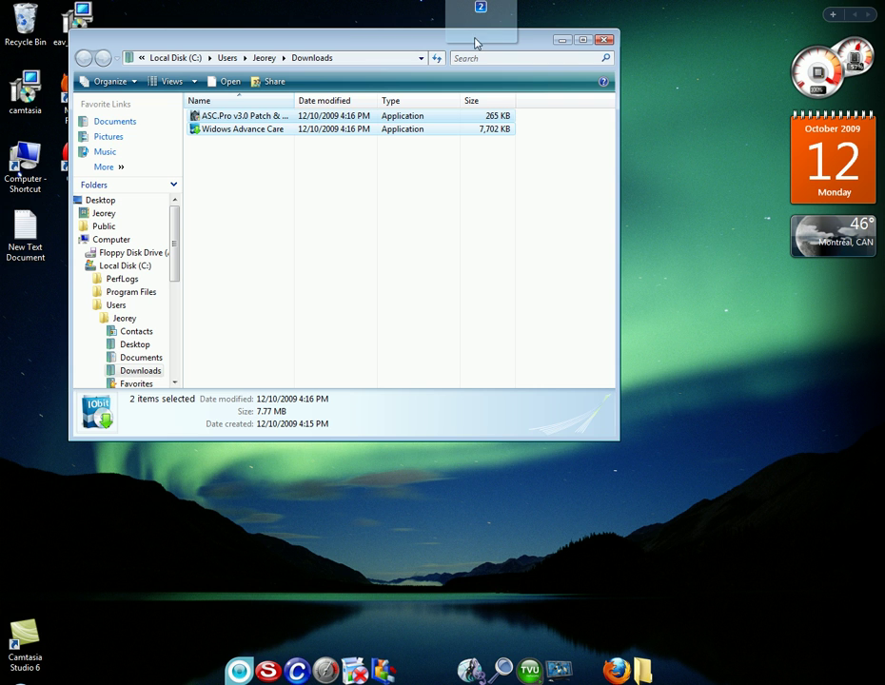
left_click_drag(830, 178, 696, 393)
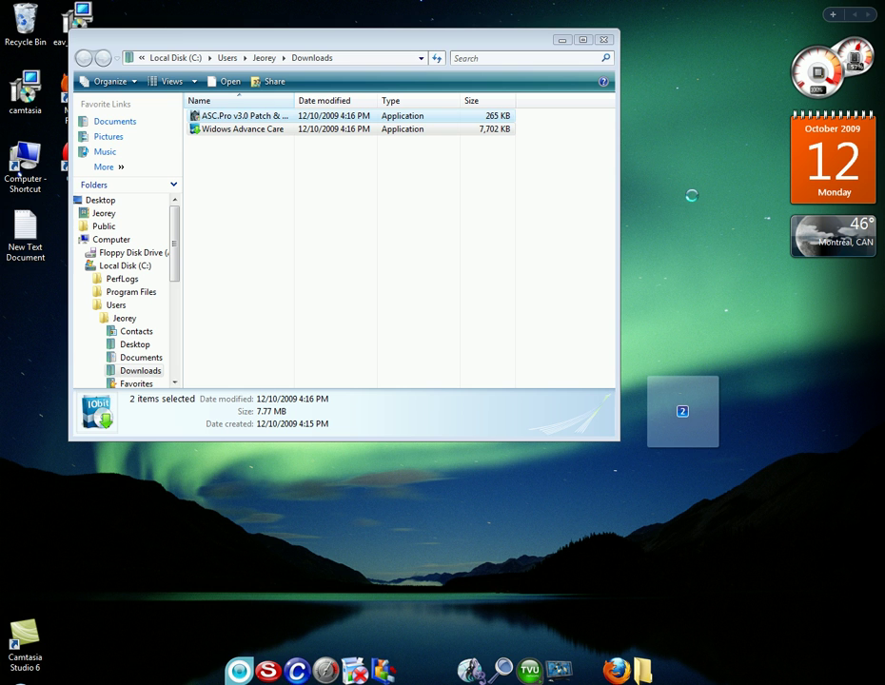
left_click_drag(682, 411, 682, 411)
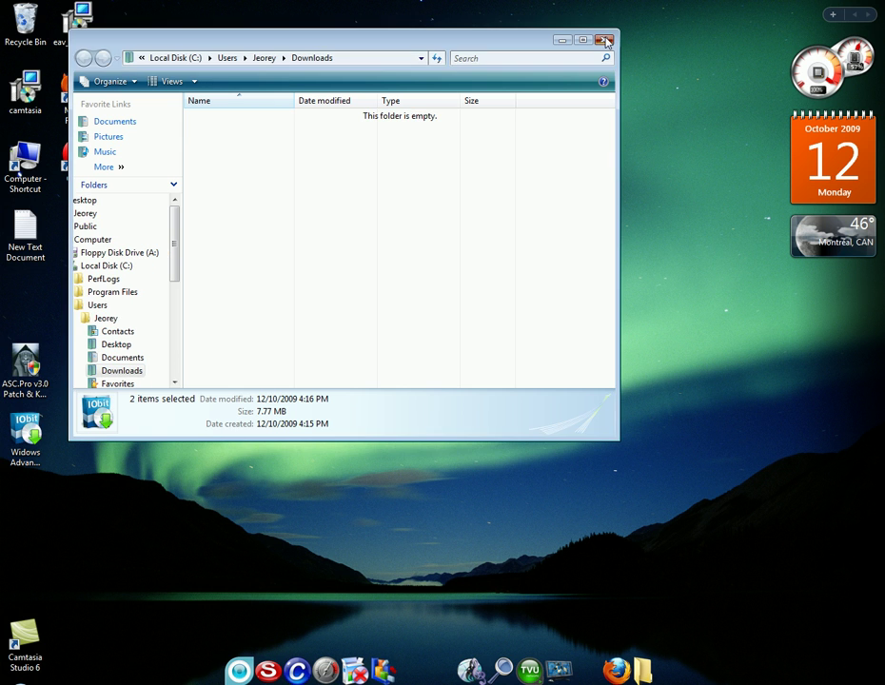
left_click(603, 39)
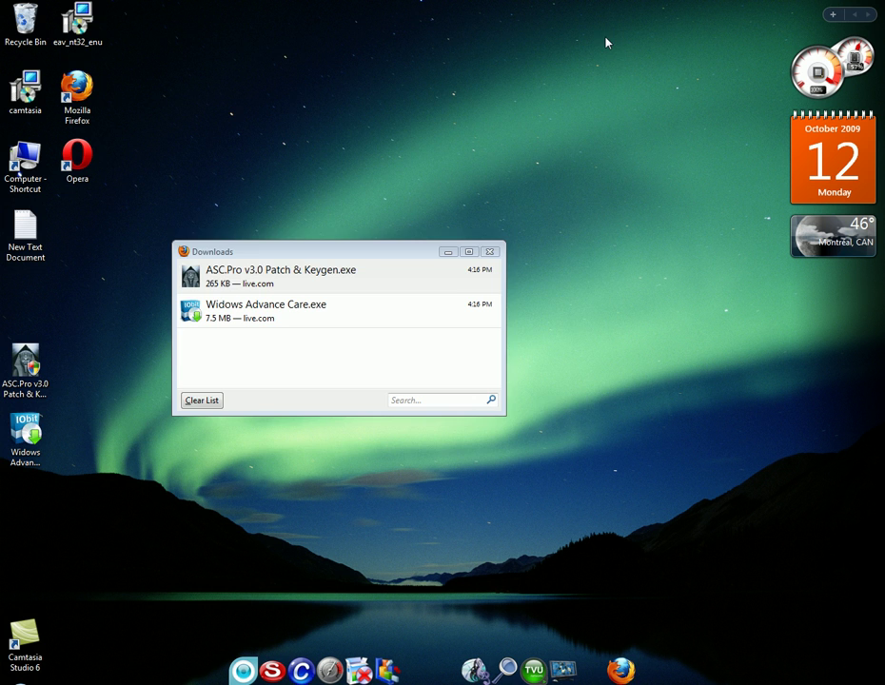
- Close the downloads list, set the Widows Advance Care installer apart on the desktop and run it, allowing it past the security warning
left_click(490, 251)
left_click(66, 403)
left_click_drag(43, 433, 230, 43)
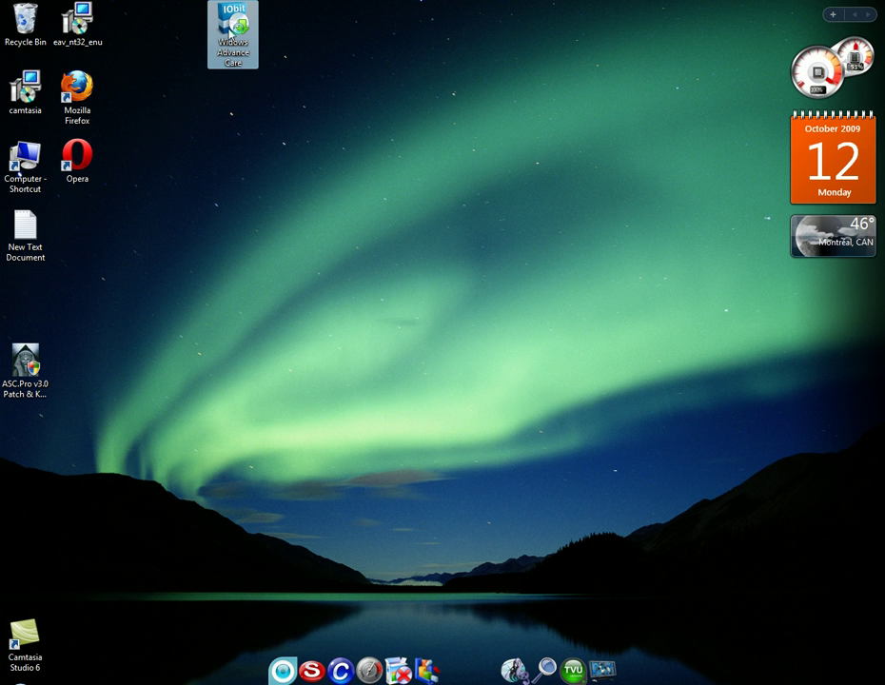
double_click(229, 35)
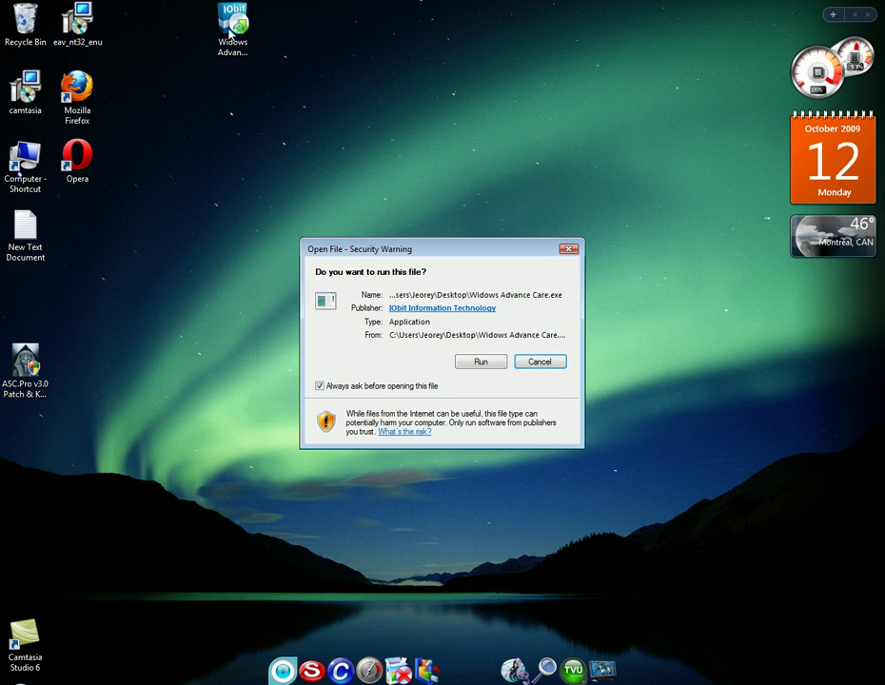
left_click(485, 364)
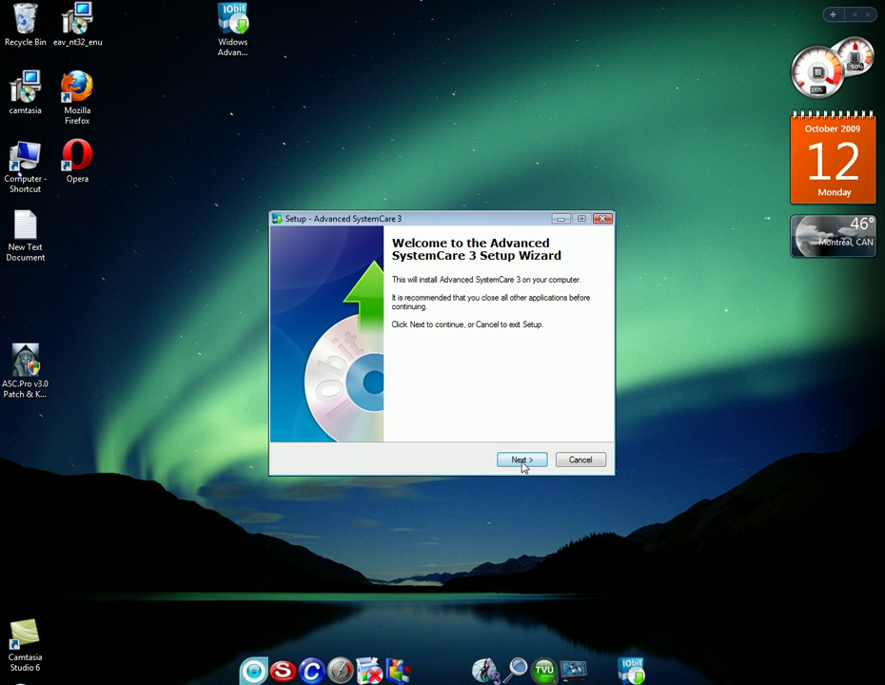
- Proceed past the Advanced SystemCare 3 setup welcome page and accept the license agreement
left_click(523, 464)
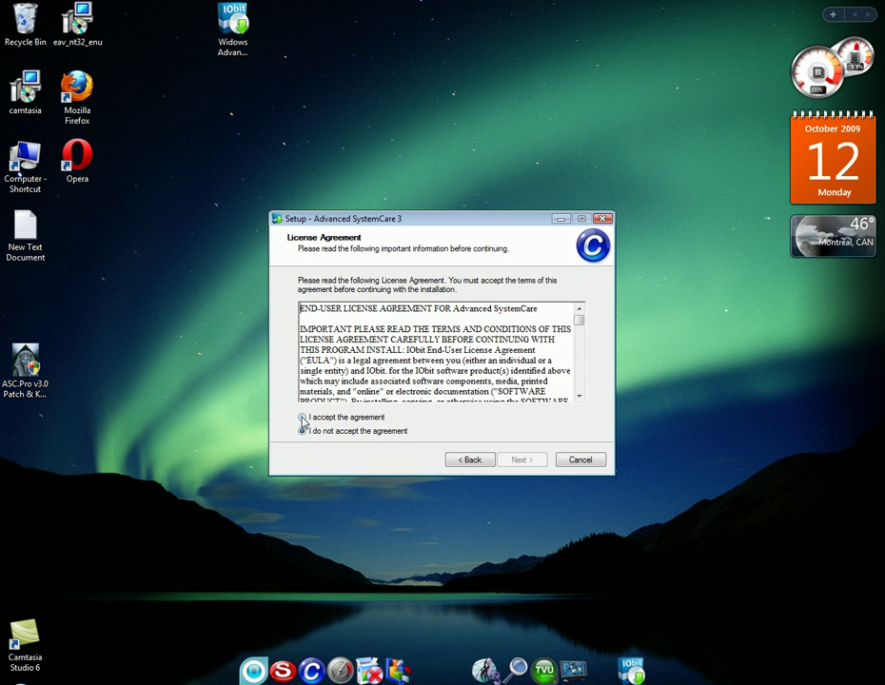
left_click(303, 419)
left_click(521, 461)
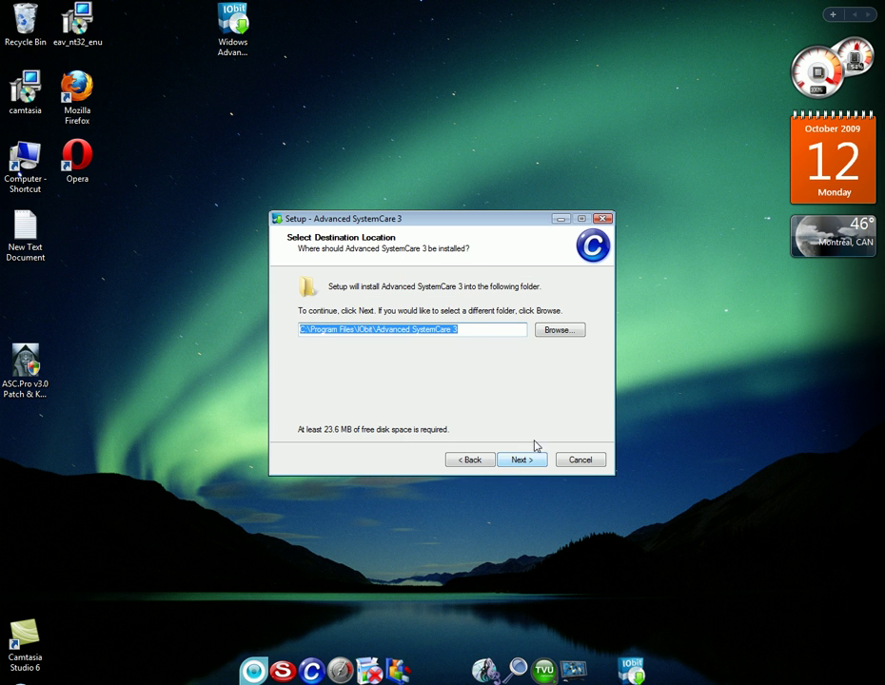
- Change the installation folder to D:\Advanced SystemCare 3 by choosing Local Disk (D:) as the destination
left_click(562, 333)
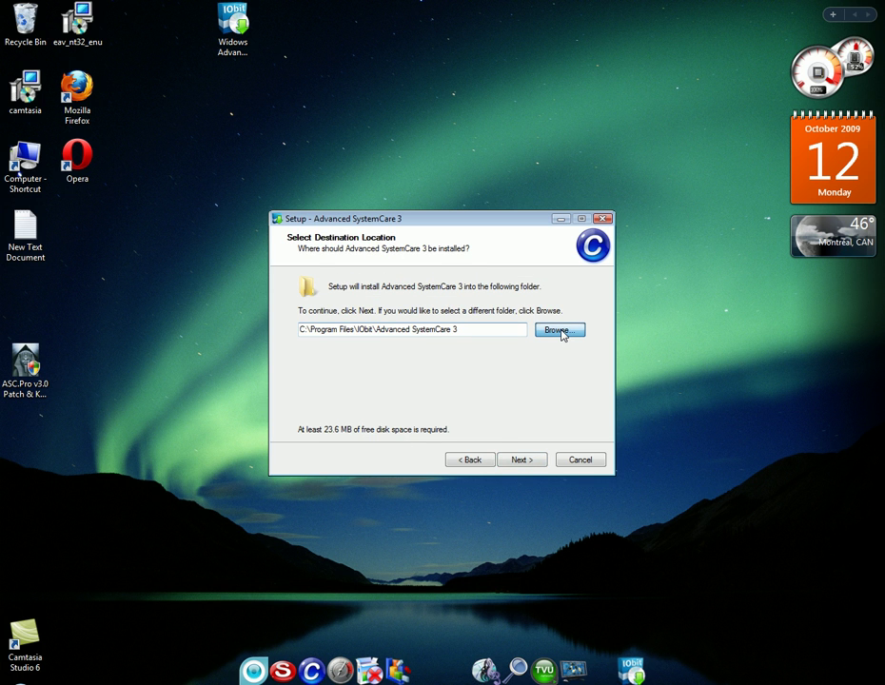
scroll(396, 314, "up", 1)
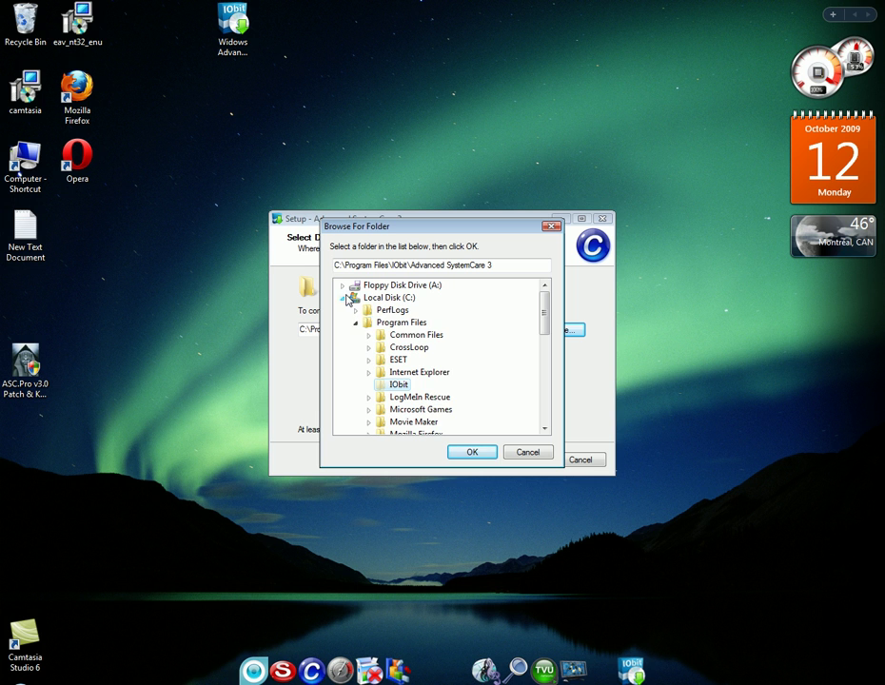
left_click(344, 297)
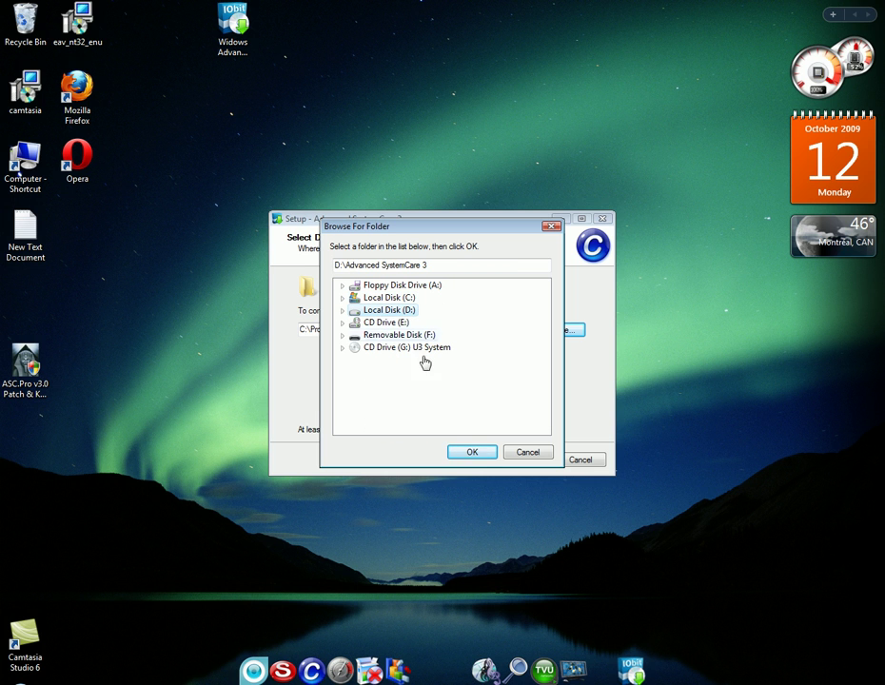
left_click(480, 453)
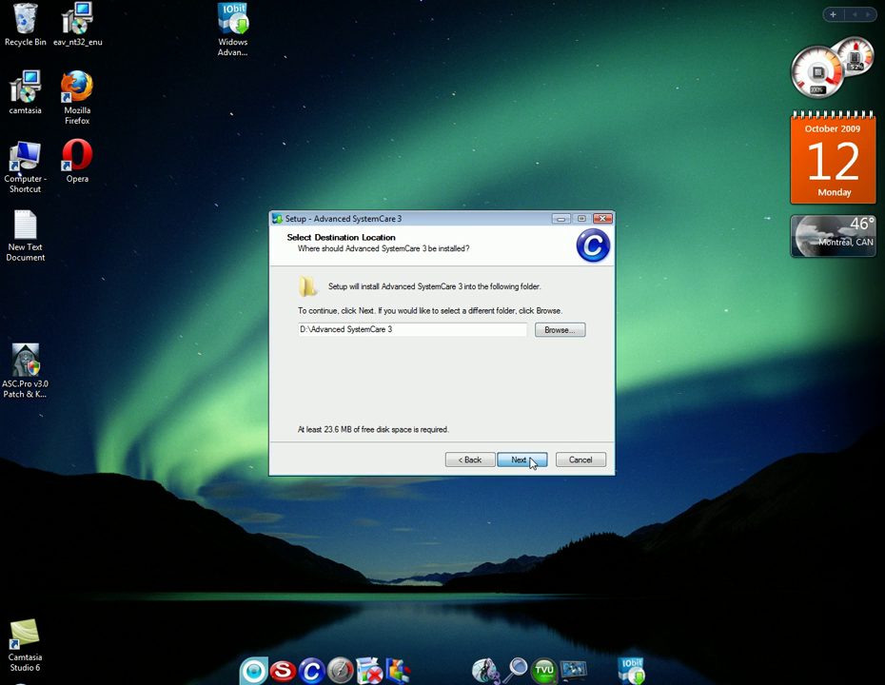
- Keep the default Start Menu folder, deselect the Quick Launch icon and IObit favorites options, and install the program
left_click(522, 460)
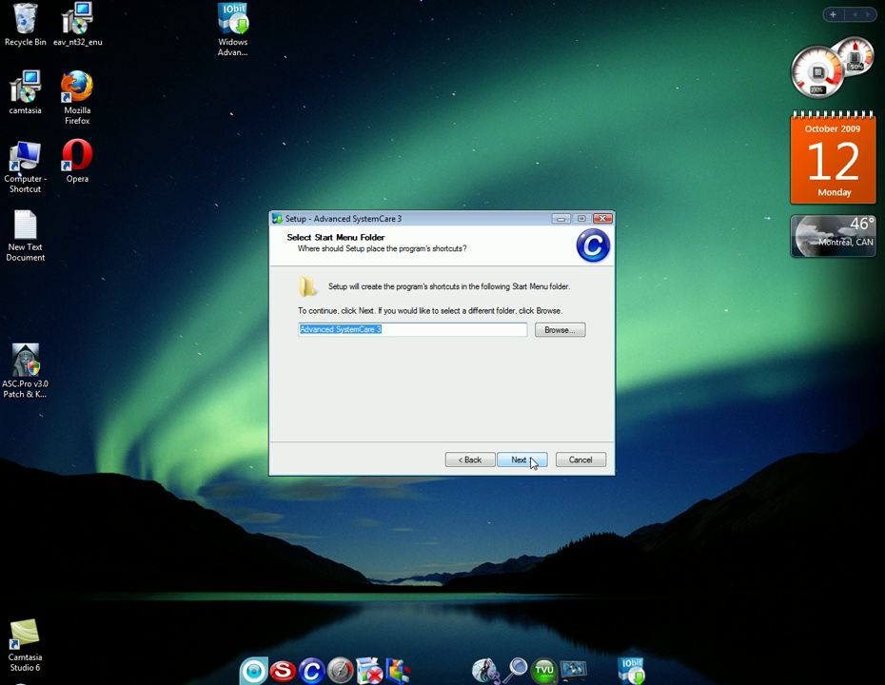
left_click(521, 459)
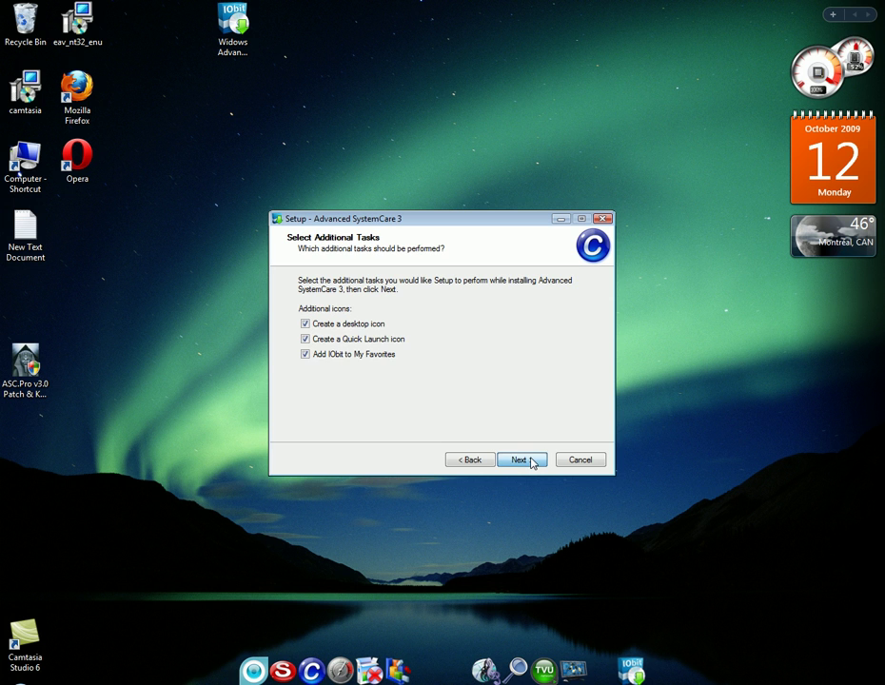
left_click(306, 355)
left_click(305, 339)
left_click(514, 460)
left_click(515, 461)
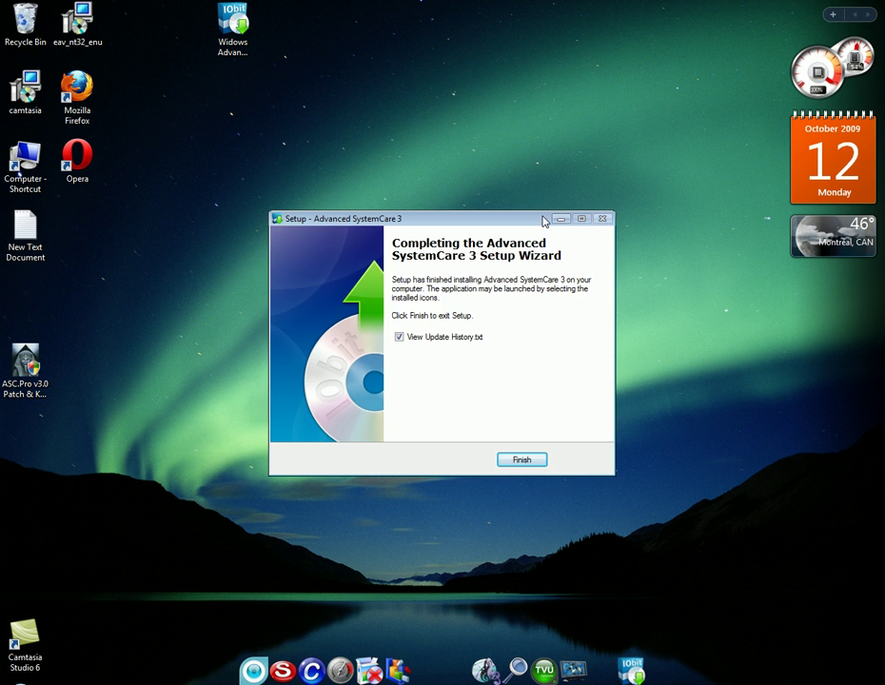
- Finish the setup wizard without viewing Update History.txt and close the Quick Start help page
left_click(399, 337)
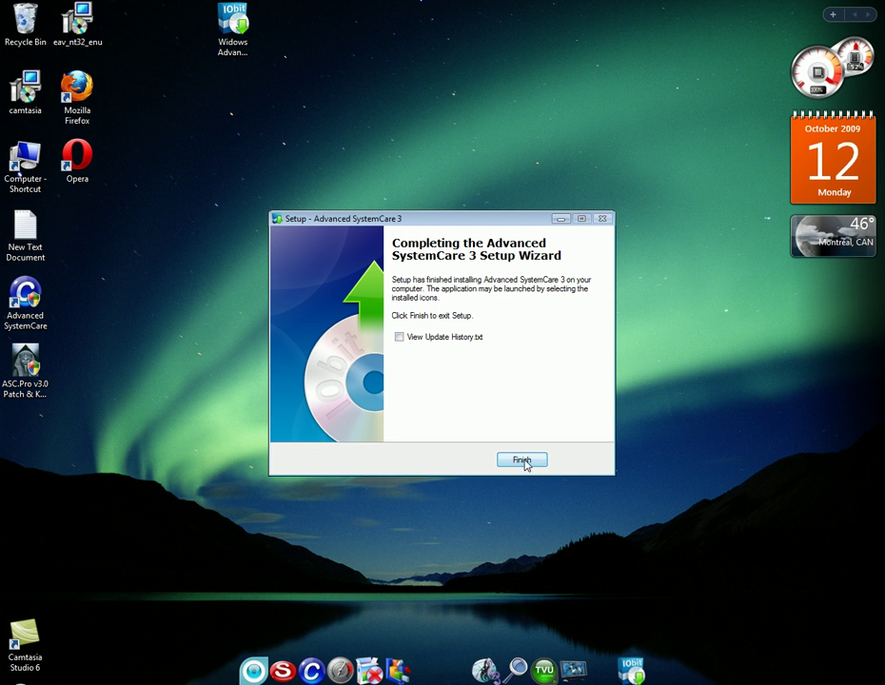
left_click(523, 461)
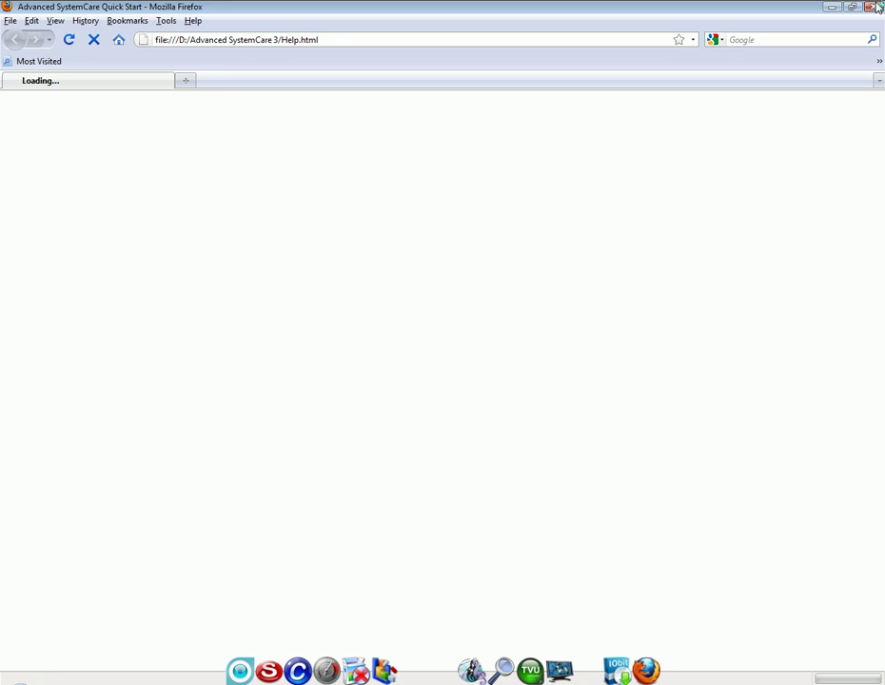
left_click(873, 7)
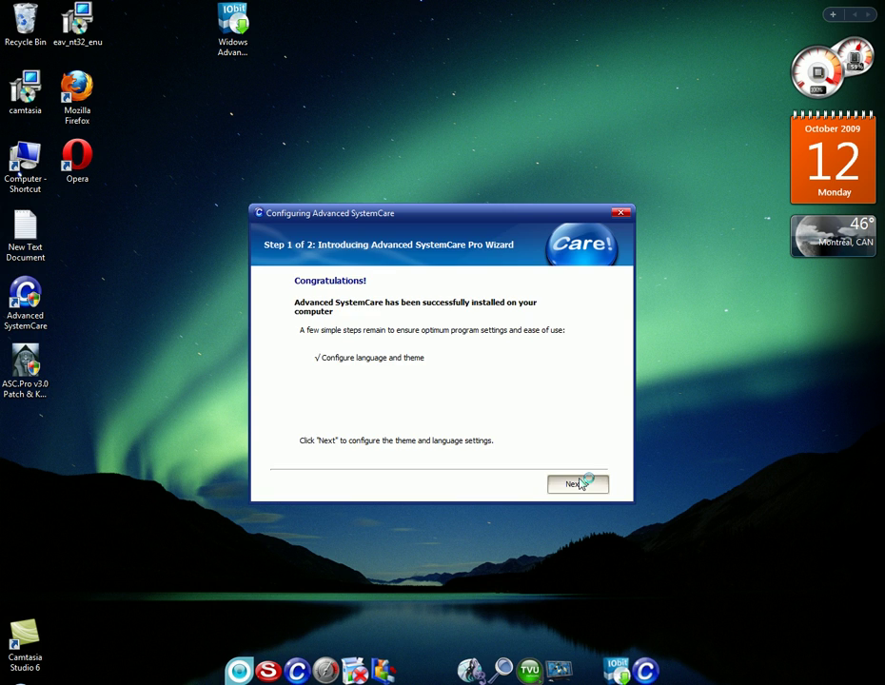
- Configure Advanced SystemCare with the Black theme and English as the default language, and start the program
left_click(581, 485)
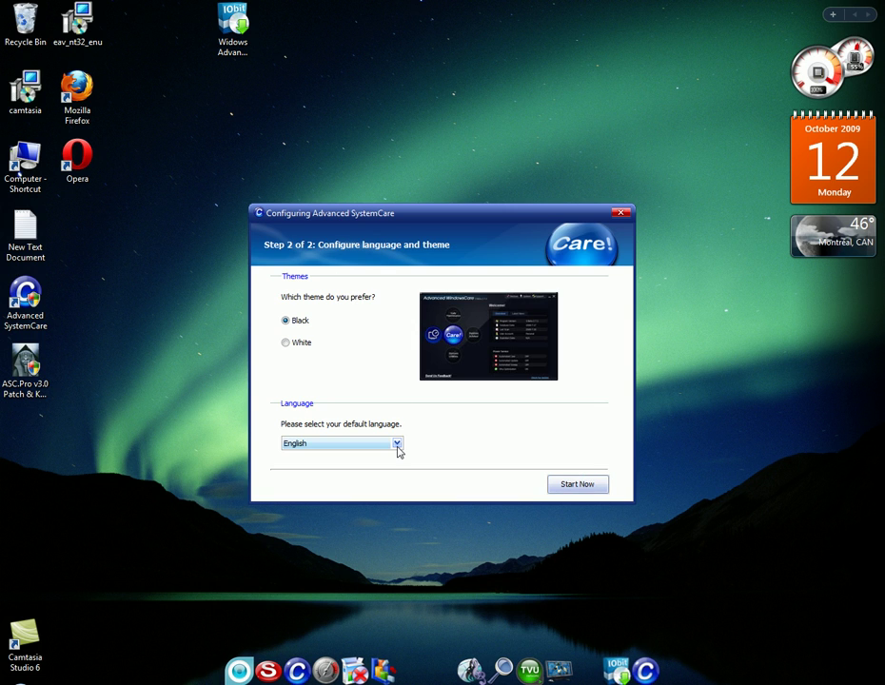
left_click(397, 446)
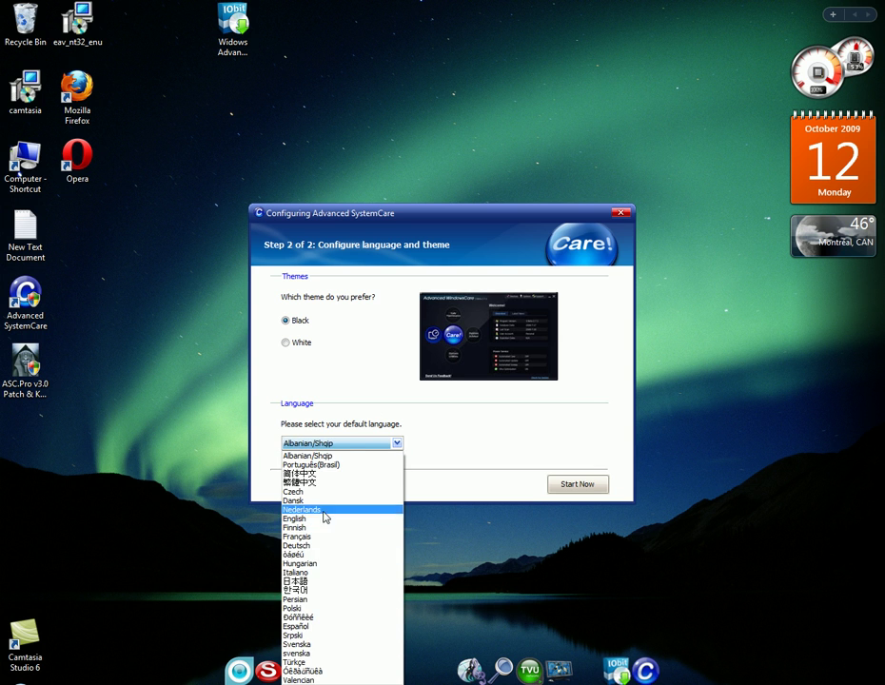
left_click(319, 520)
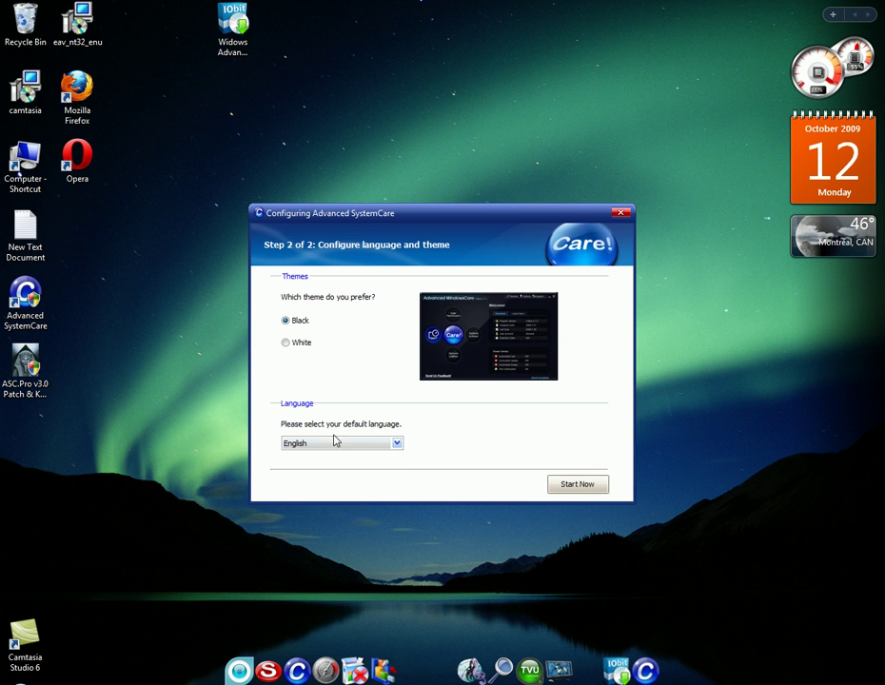
left_click(288, 343)
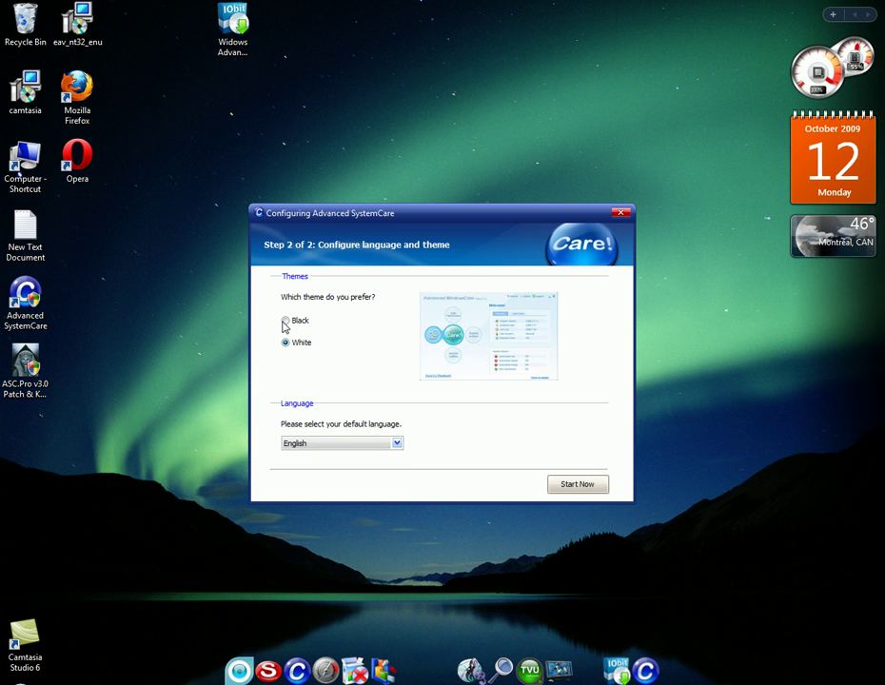
left_click(287, 321)
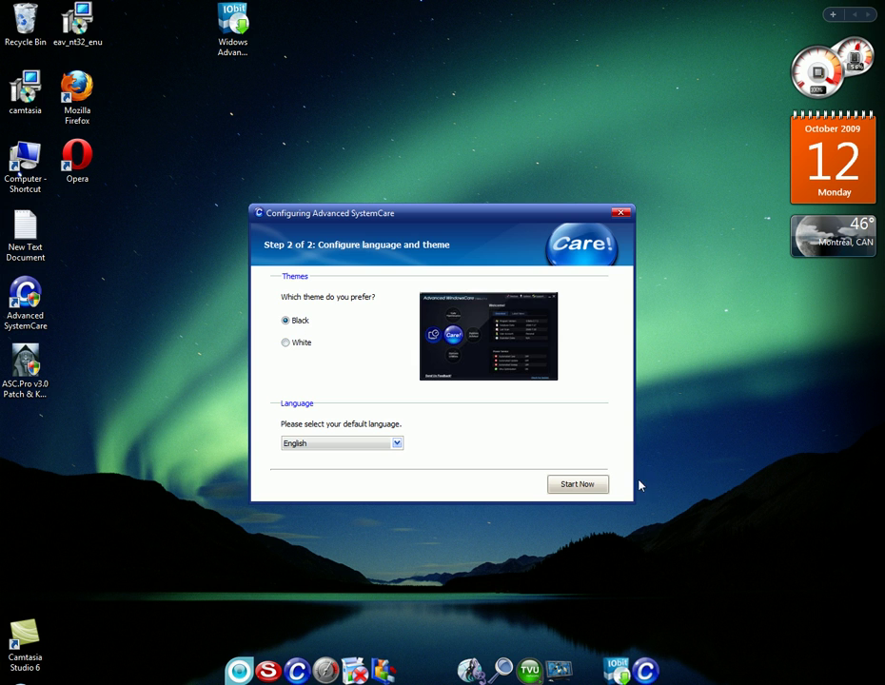
left_click(577, 485)
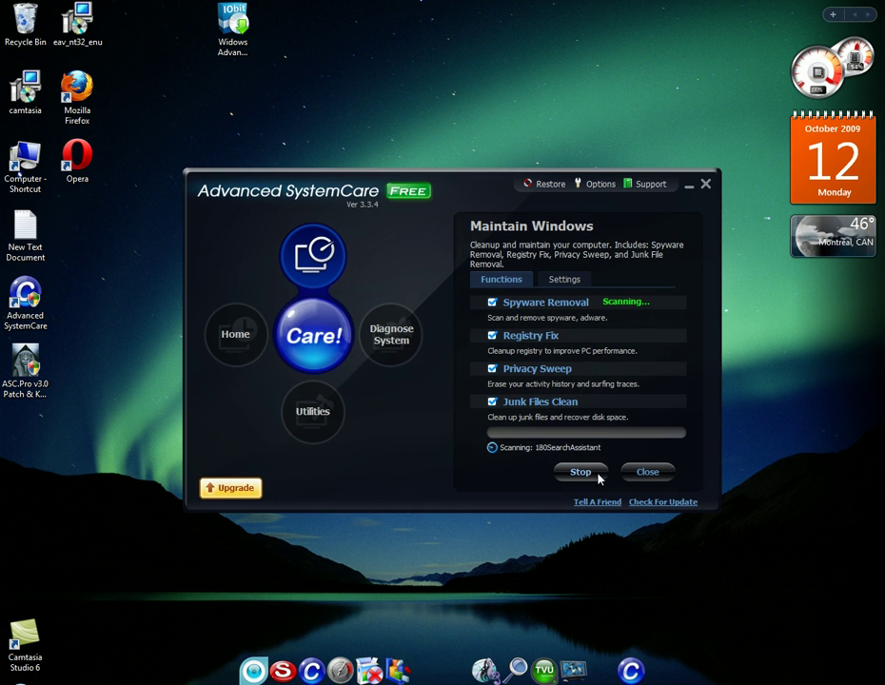
- Stop the running Maintain Windows scan and close the Advanced SystemCare window
left_click(597, 473)
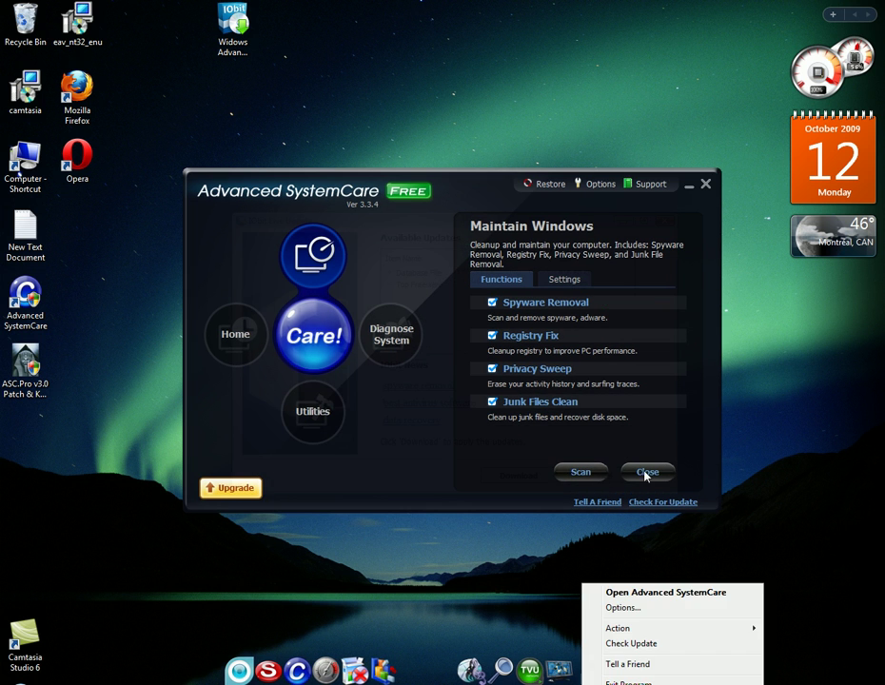
left_click(645, 473)
left_click(645, 472)
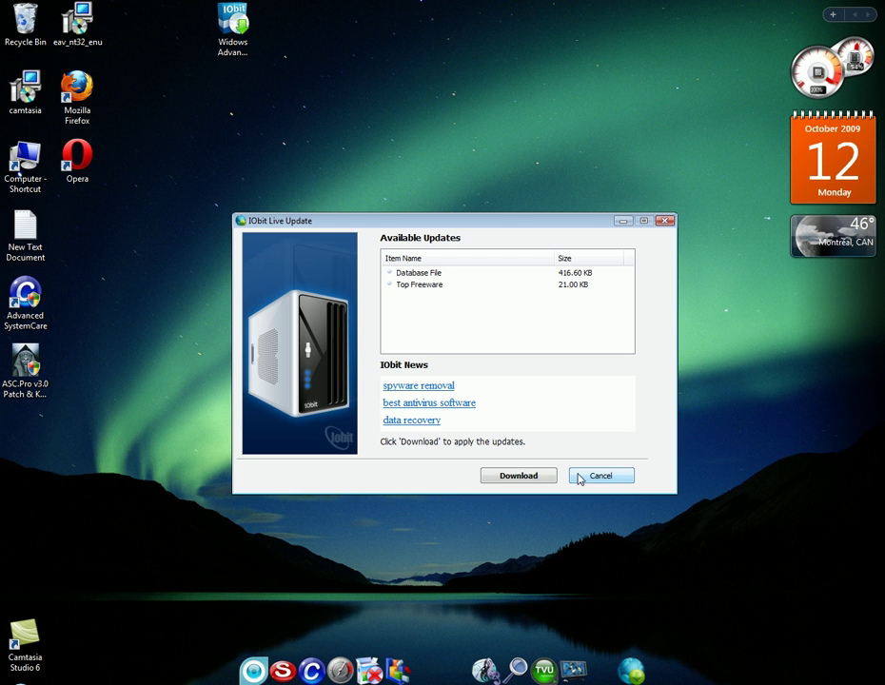
- Download and apply the available updates in IObit Live Update and close the updater
left_click(422, 276)
left_click(523, 480)
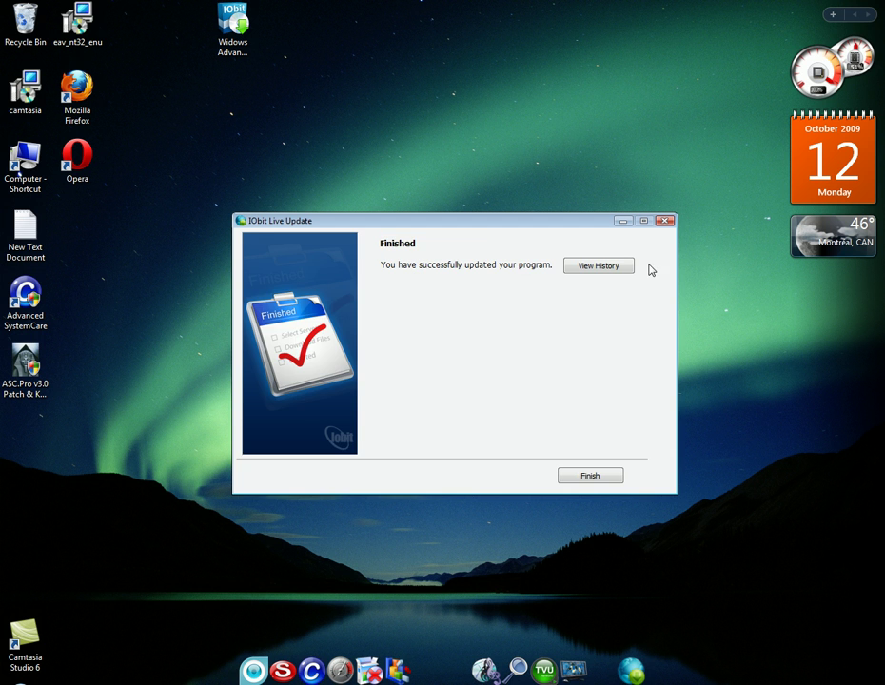
left_click(669, 222)
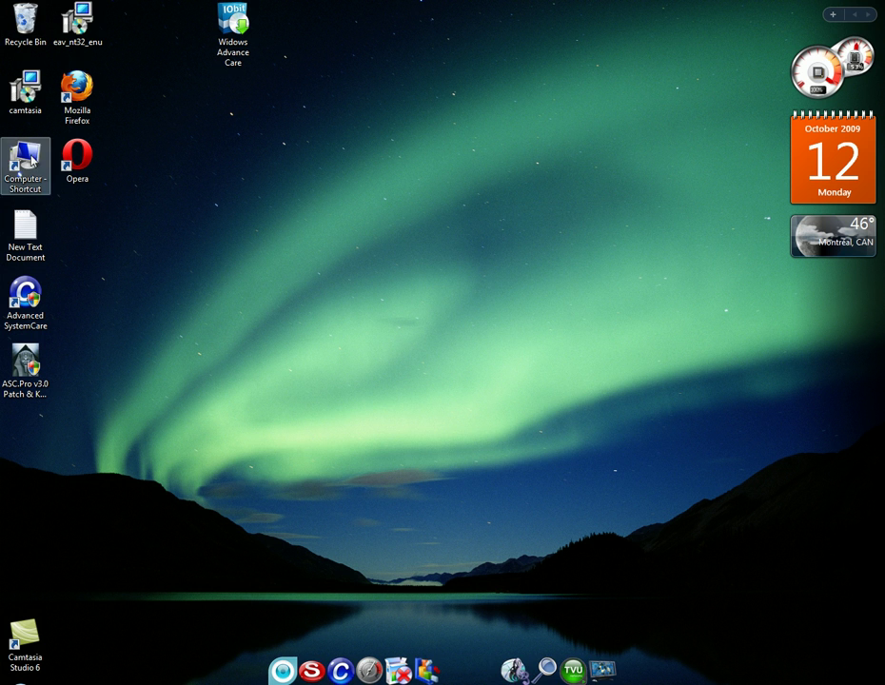
- Open the Advanced SystemCare 3 folder on Local Disk (D:) and move its window clear of the desktop icons
double_click(28, 162)
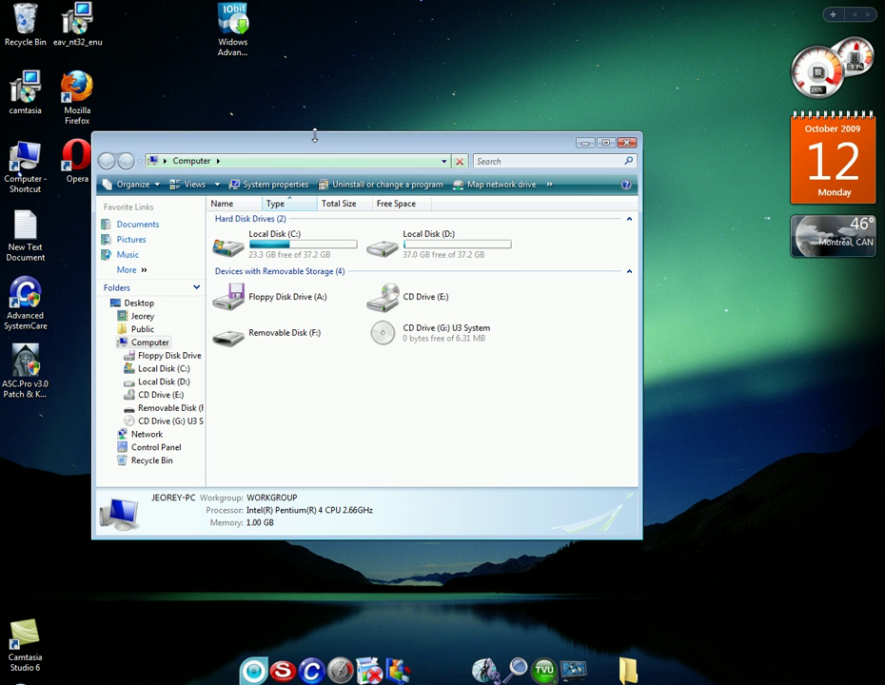
double_click(419, 261)
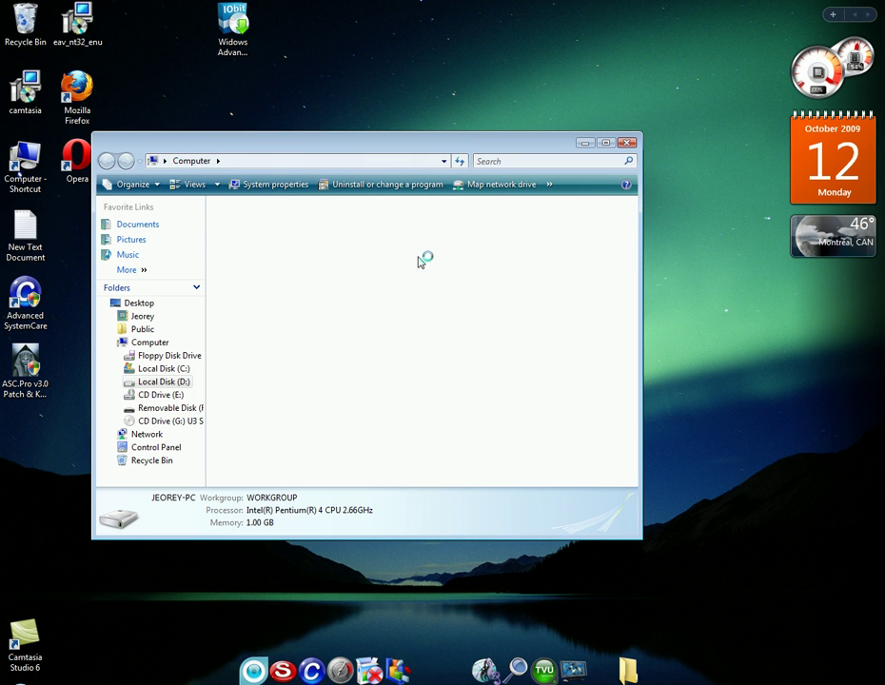
left_click(266, 258)
double_click(266, 258)
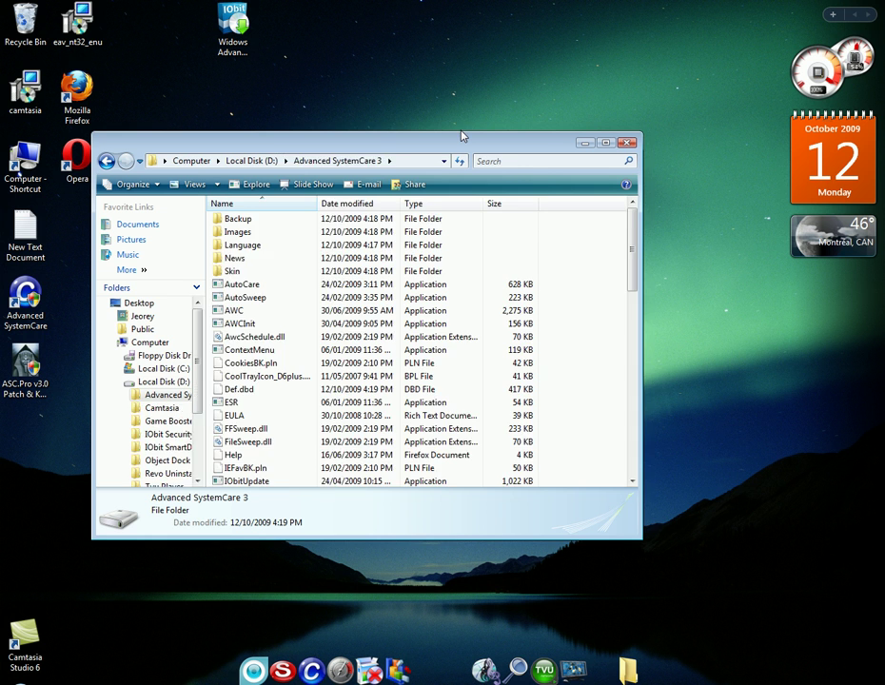
left_click_drag(462, 136, 651, 126)
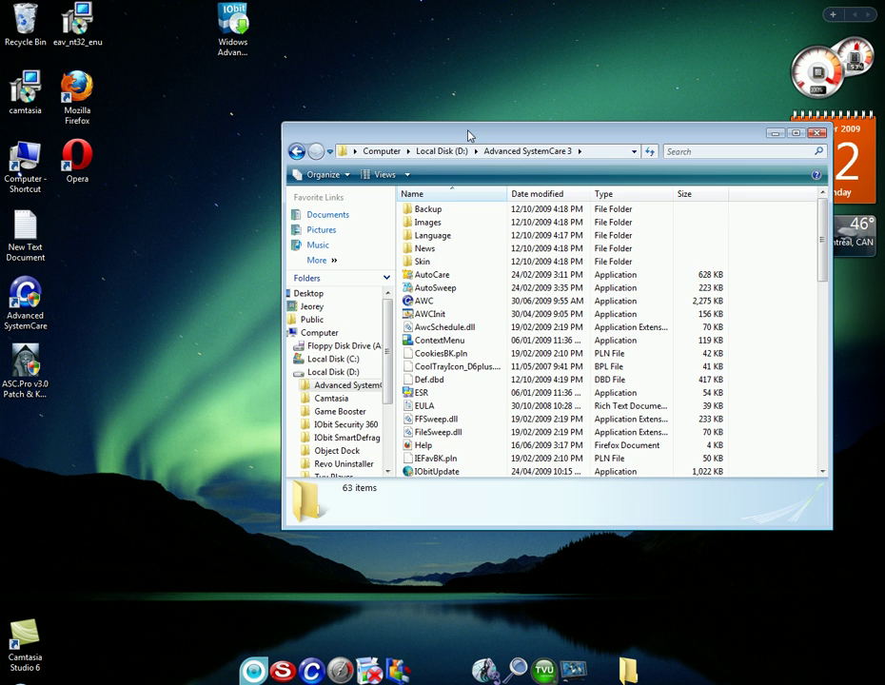
- Copy the ASC.Pro v3.0 Patch & Keygen file from the desktop into the Advanced SystemCare 3 folder
left_click(38, 377)
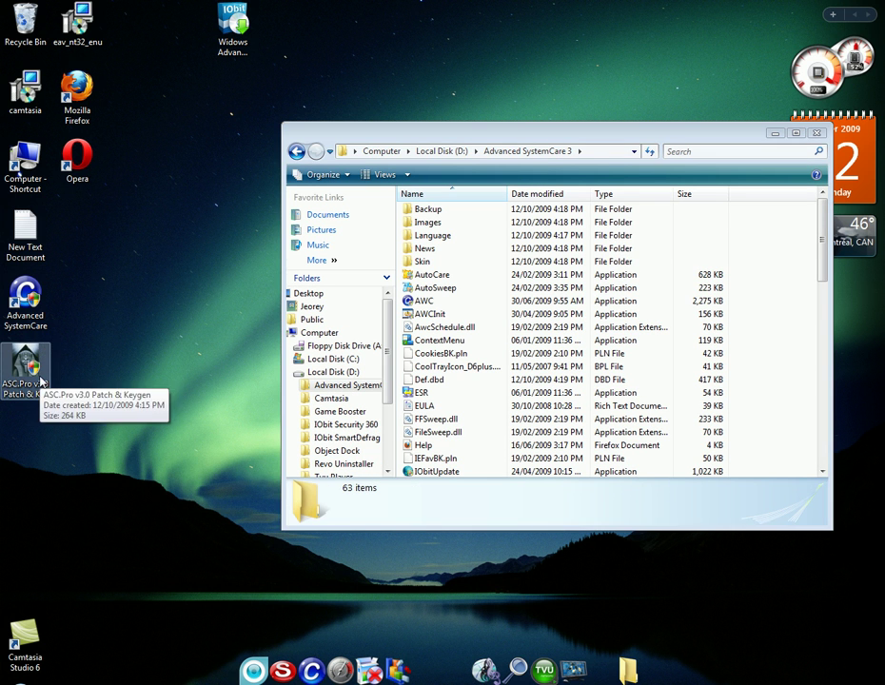
left_click_drag(40, 381, 473, 360)
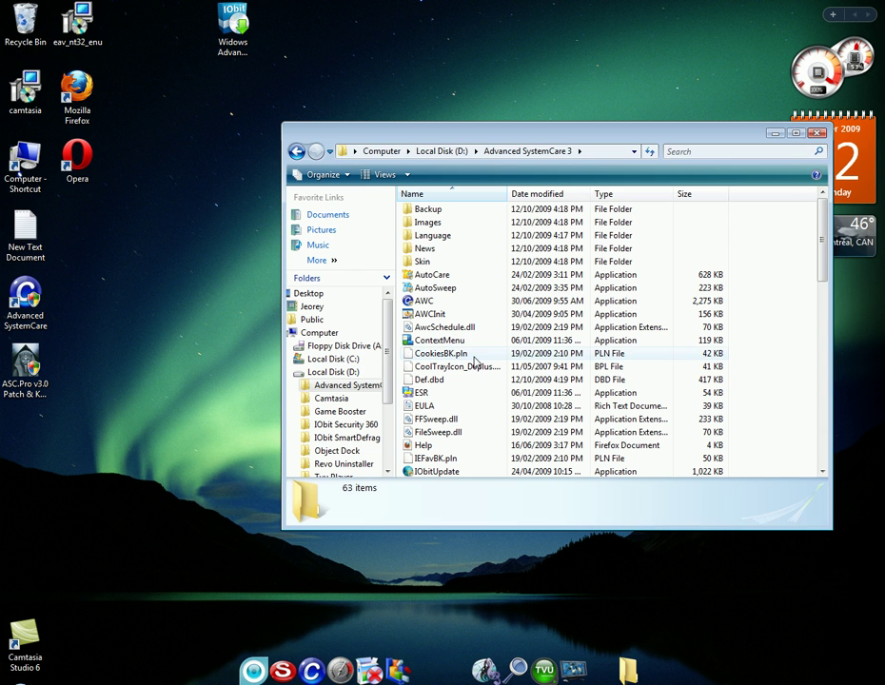
left_click_drag(584, 134, 544, 143)
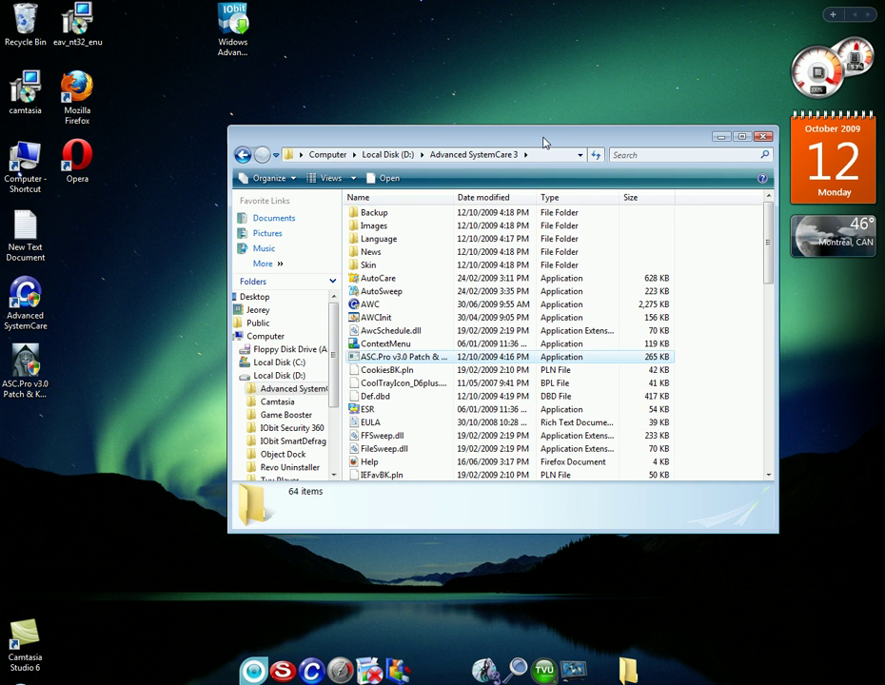
- Run ASC.Pro v3.0 Patch & Keygen from the installation folder, and close the Advanced SystemCare and folder windows
double_click(419, 357)
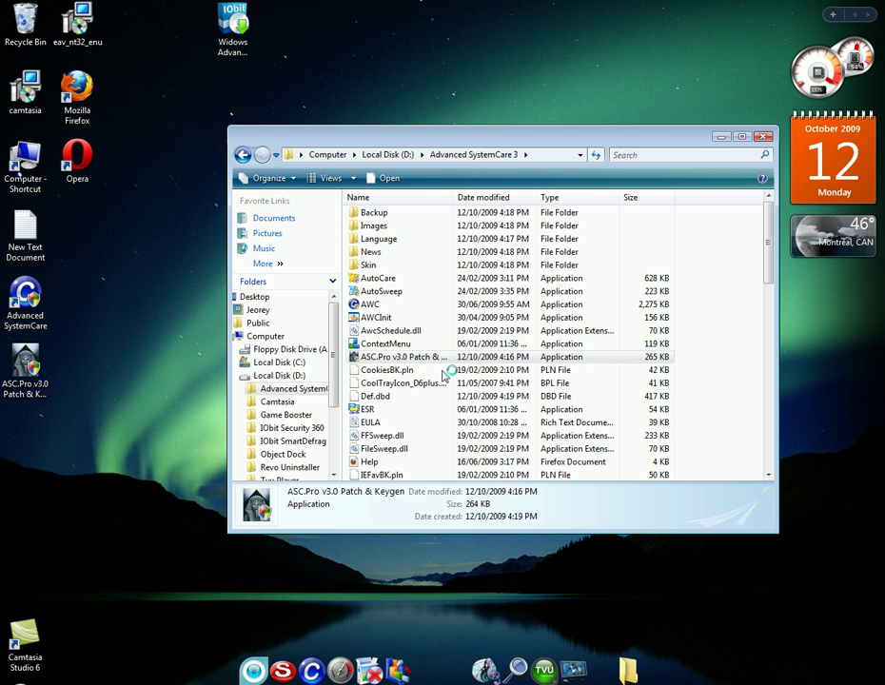
right_click(770, 678)
left_click(731, 533)
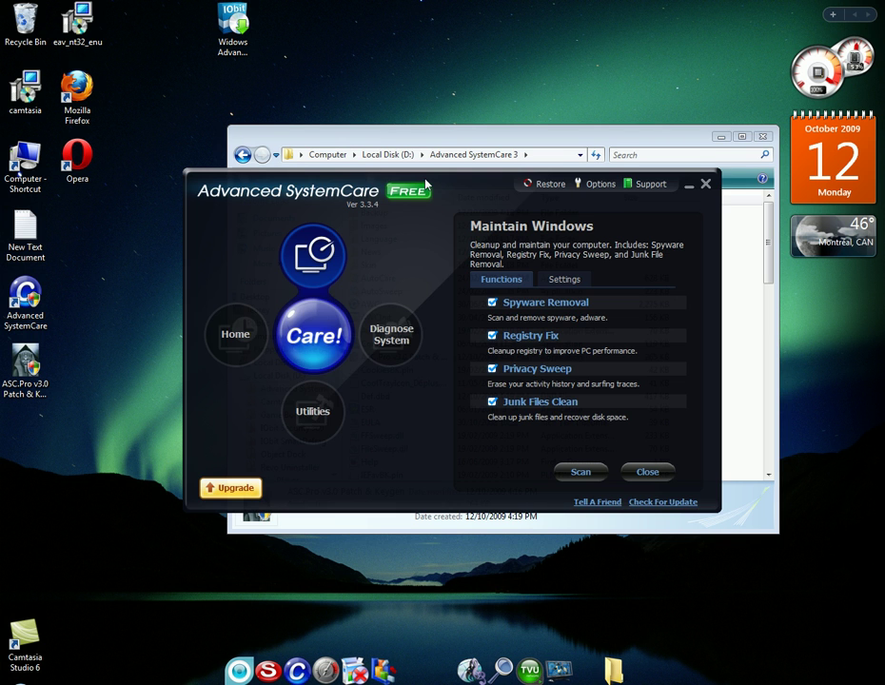
left_click(707, 185)
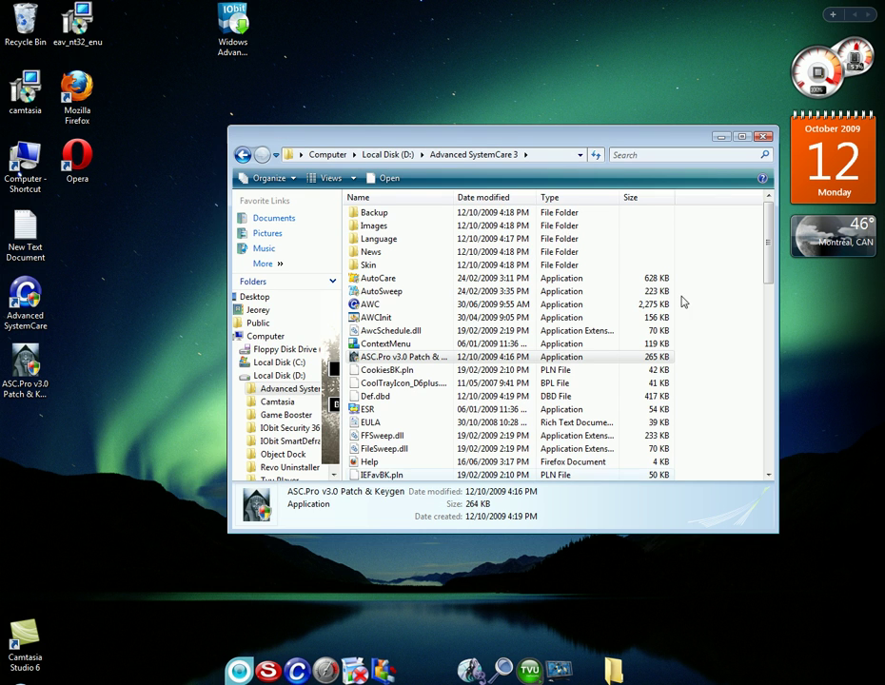
left_click(761, 138)
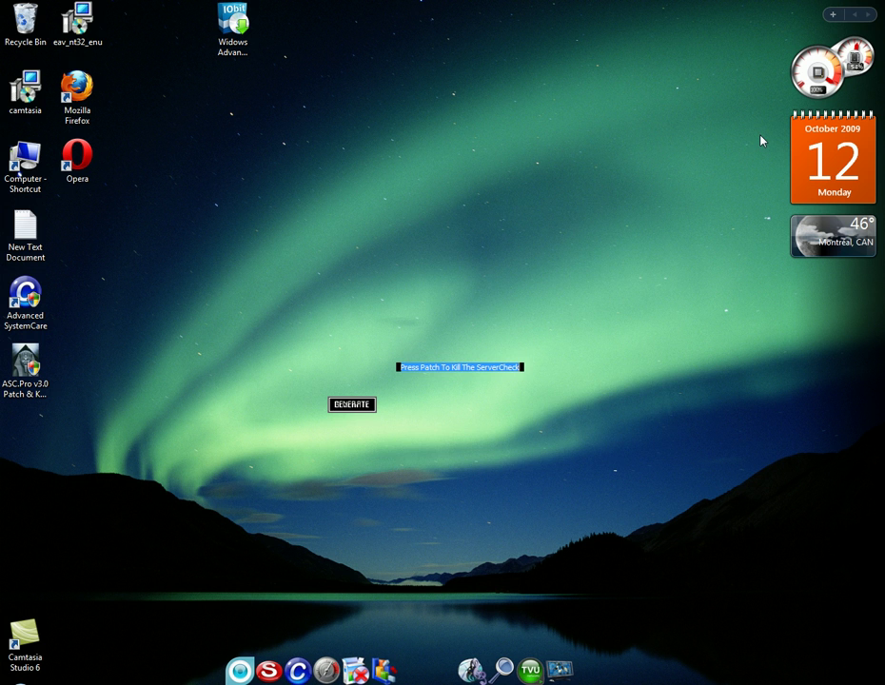
left_click_drag(440, 278, 522, 257)
left_click_drag(704, 320, 524, 175)
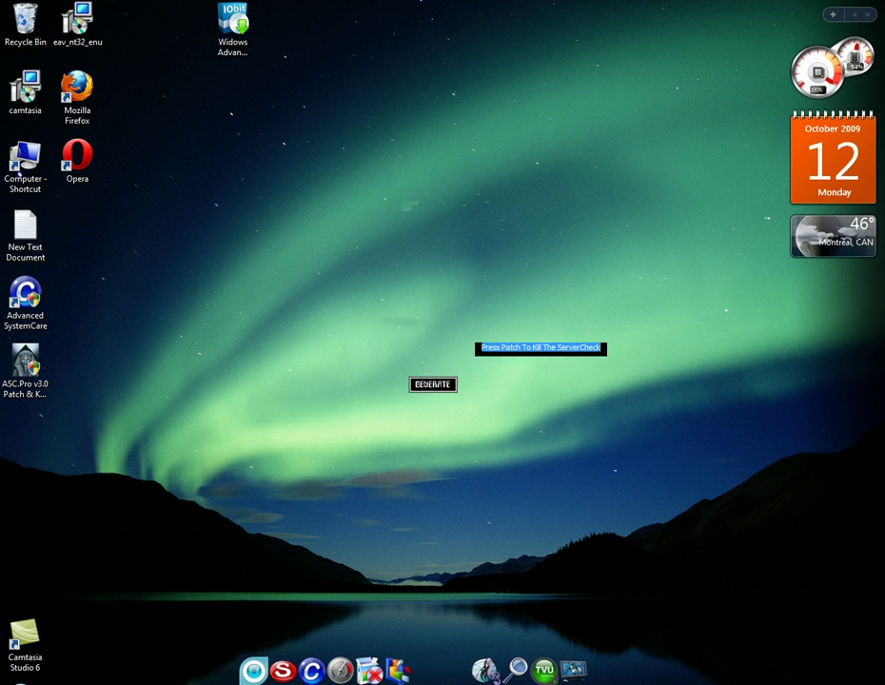
left_click_drag(545, 316, 385, 419)
left_click(295, 477)
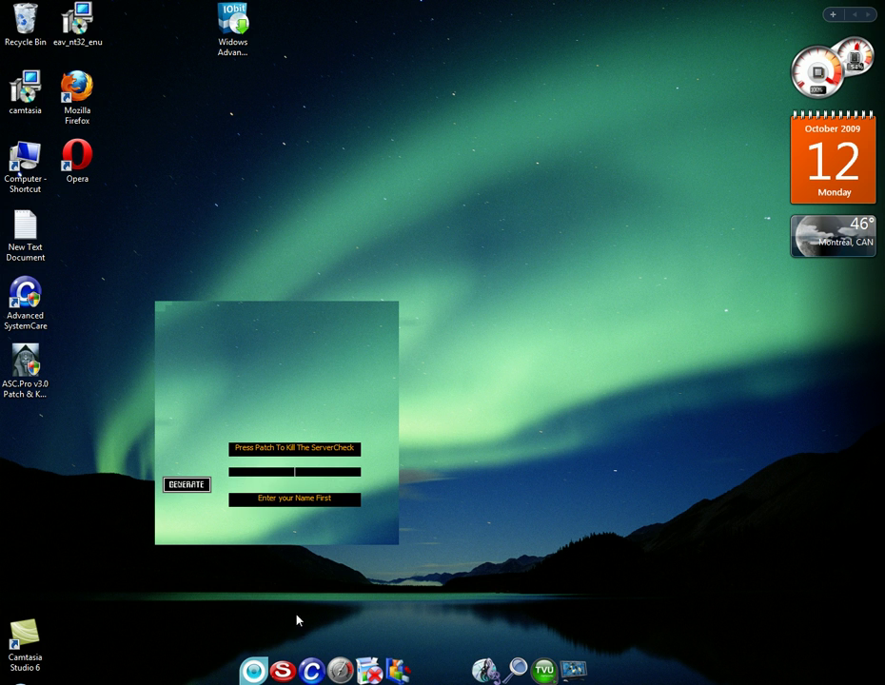
left_click_drag(263, 345, 632, 90)
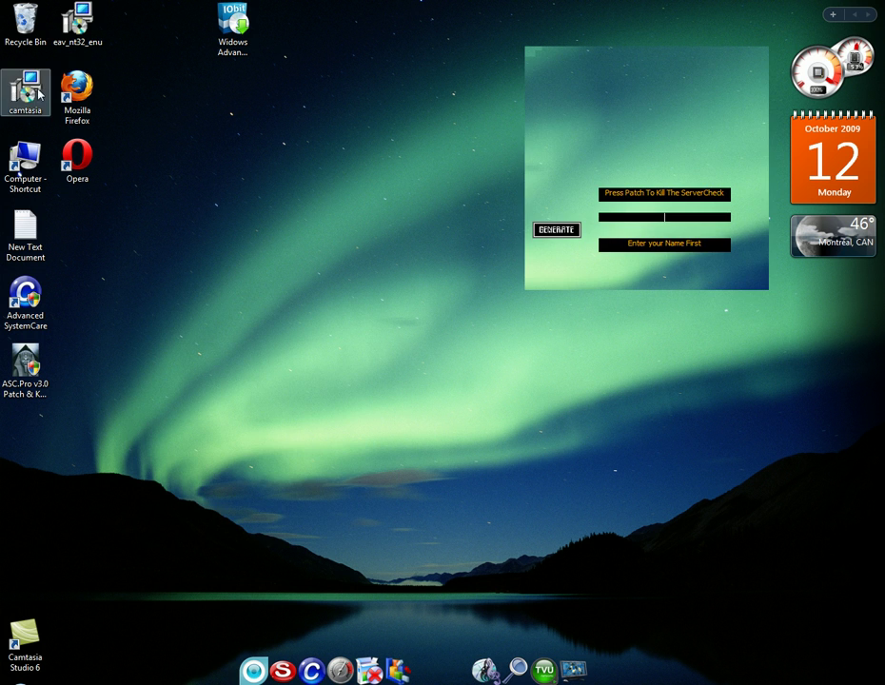
- Close the patch window, reopen the Advanced SystemCare 3 folder on Local Disk (D:) and move its window up
double_click(32, 163)
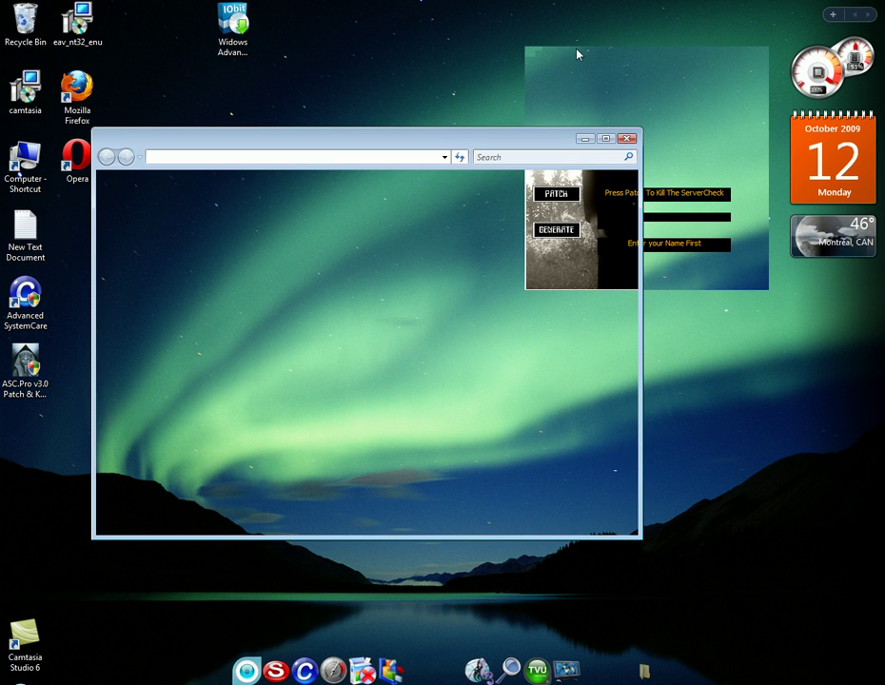
left_click_drag(571, 145, 521, 166)
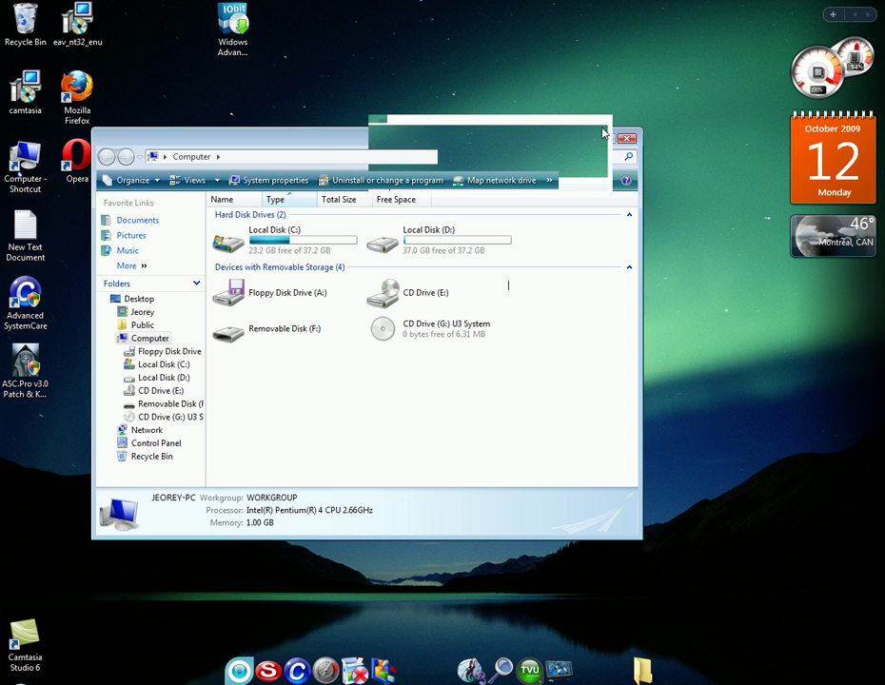
left_click(634, 213)
double_click(425, 247)
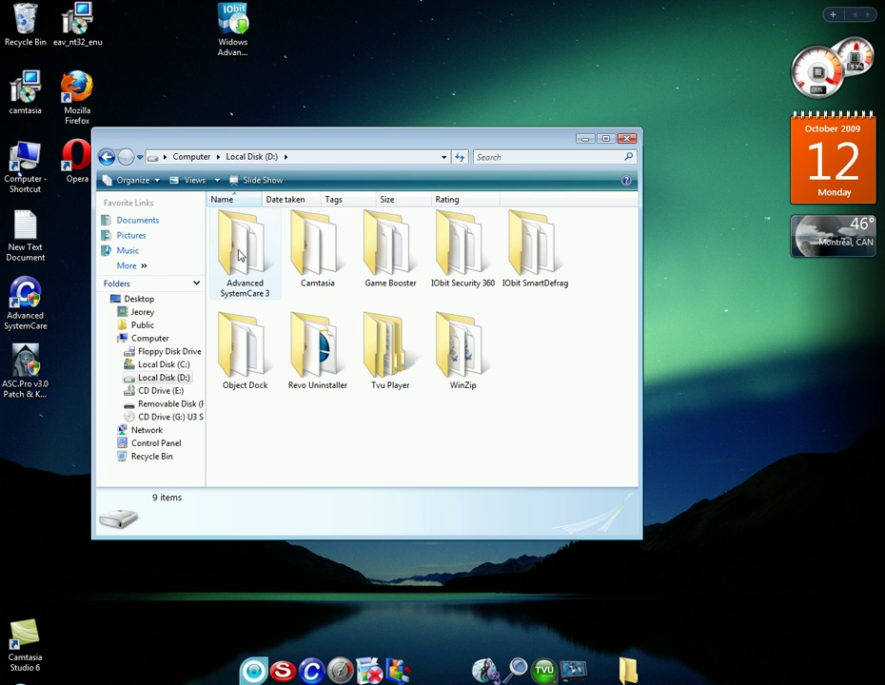
double_click(255, 257)
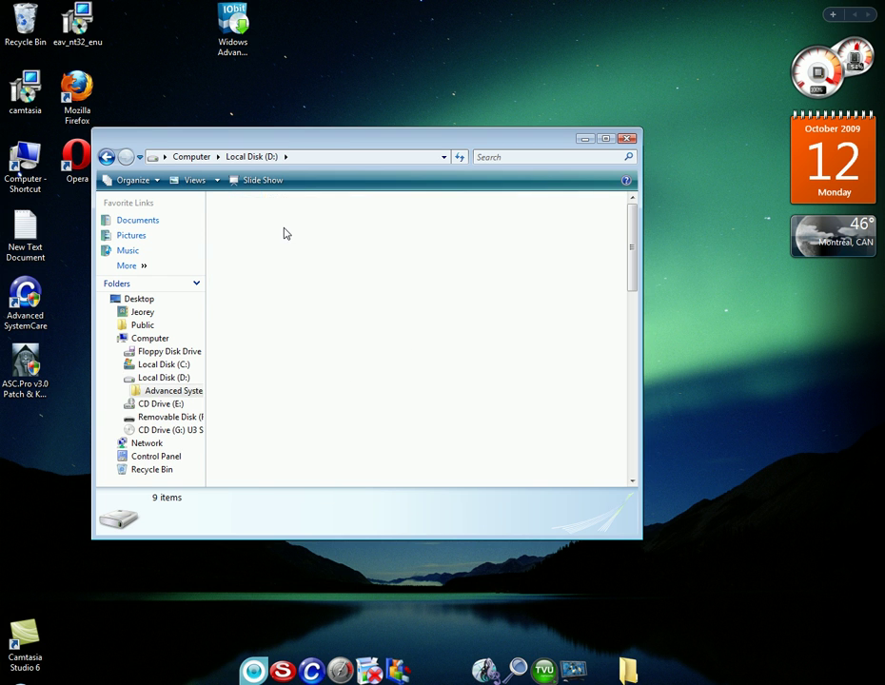
left_click_drag(326, 144, 342, 94)
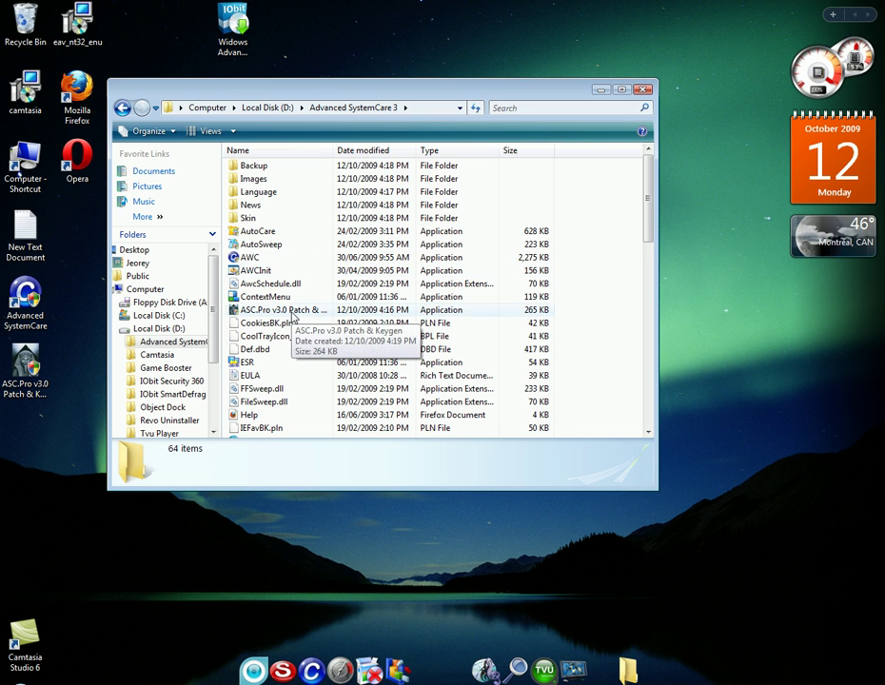
- Run ASC.Pro v3.0 Patch & Keygen from the installation folder and apply its patch with "pro compute" entered as the name
left_click(283, 310)
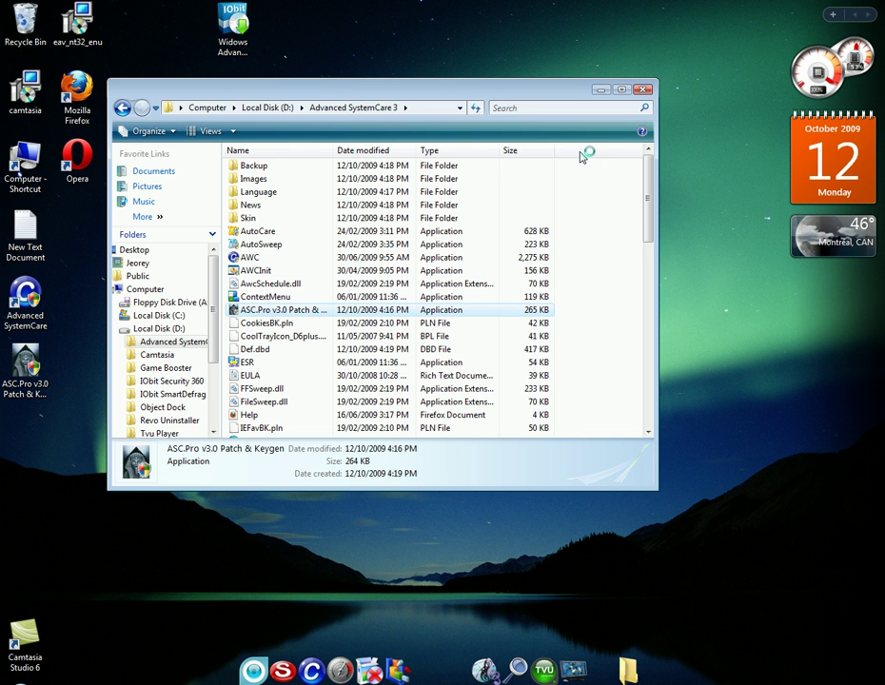
left_click(646, 91)
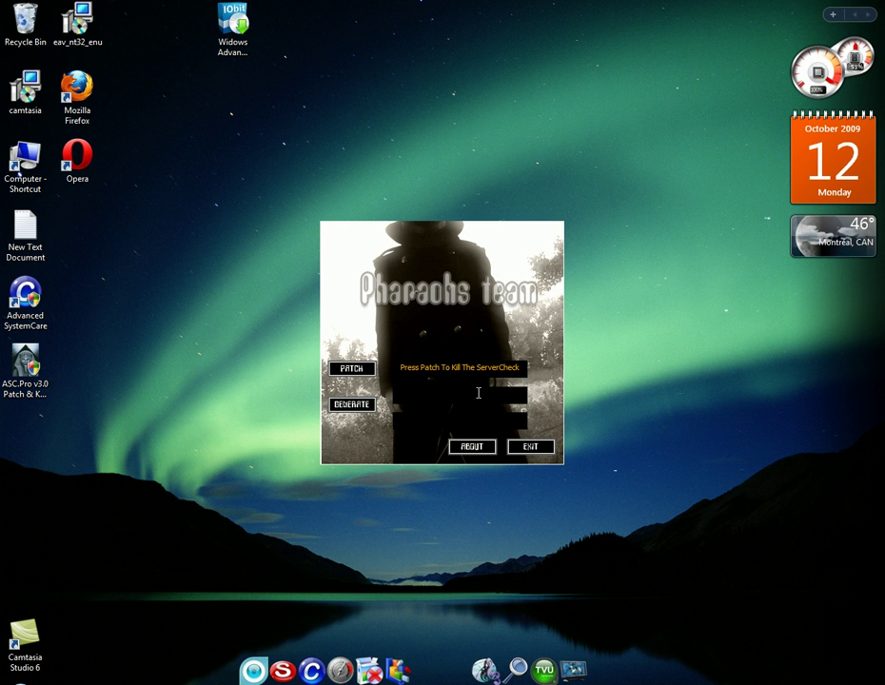
type("pro compute")
left_click(350, 369)
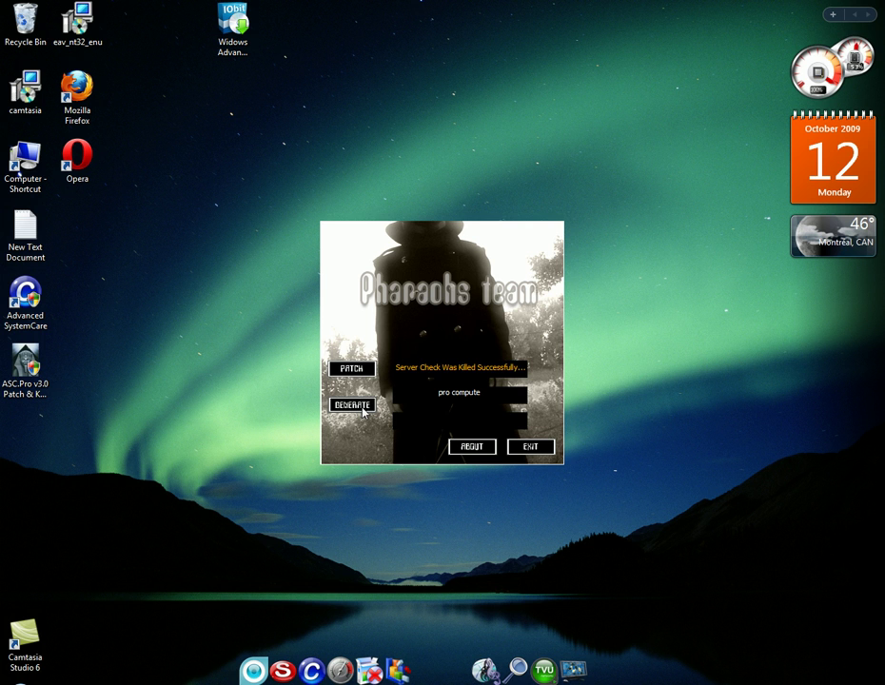
- Generate a licence code for the entered name and copy the code
left_click(360, 407)
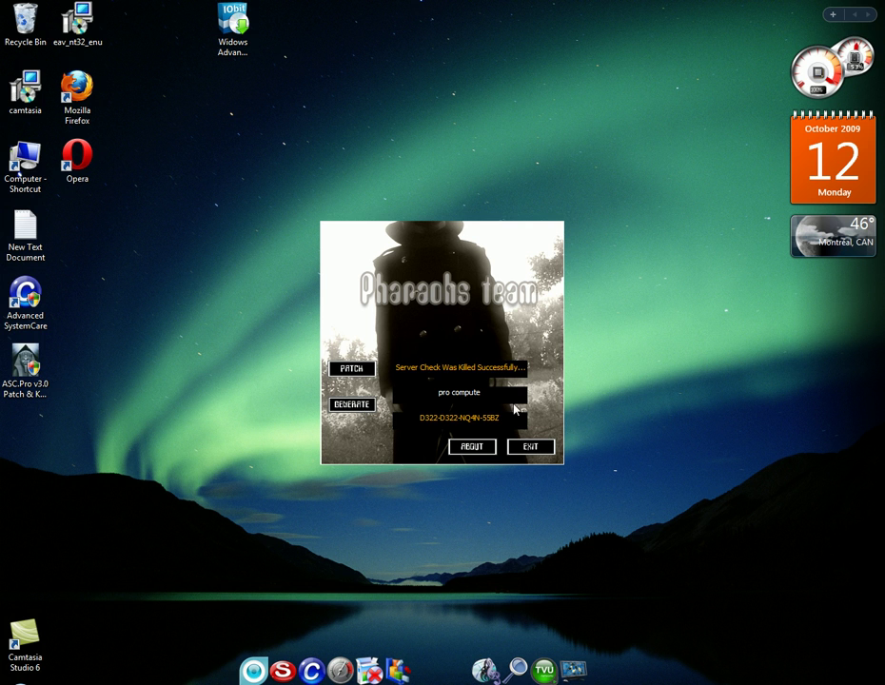
double_click(514, 416)
key("ctrl+c")
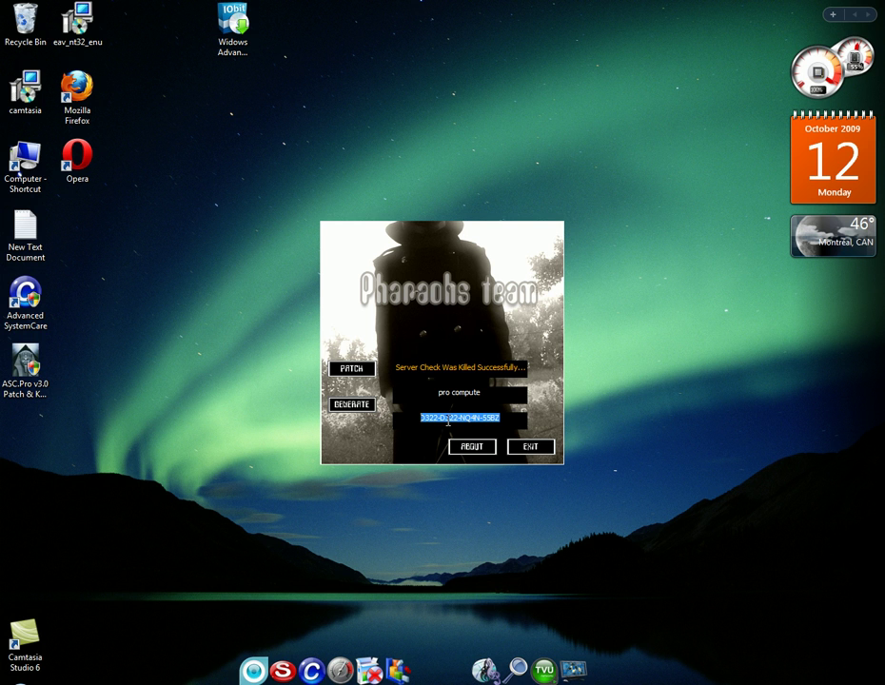
- Open Advanced SystemCare and bring up the licence activation form for upgrading to the Professional Edition
left_click(780, 579)
right_click(582, 684)
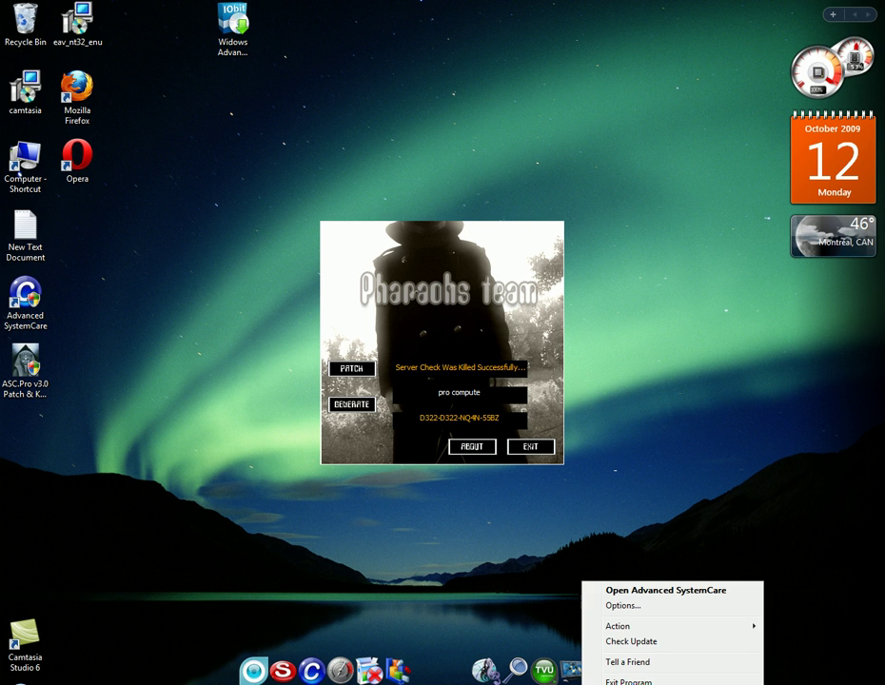
left_click(666, 591)
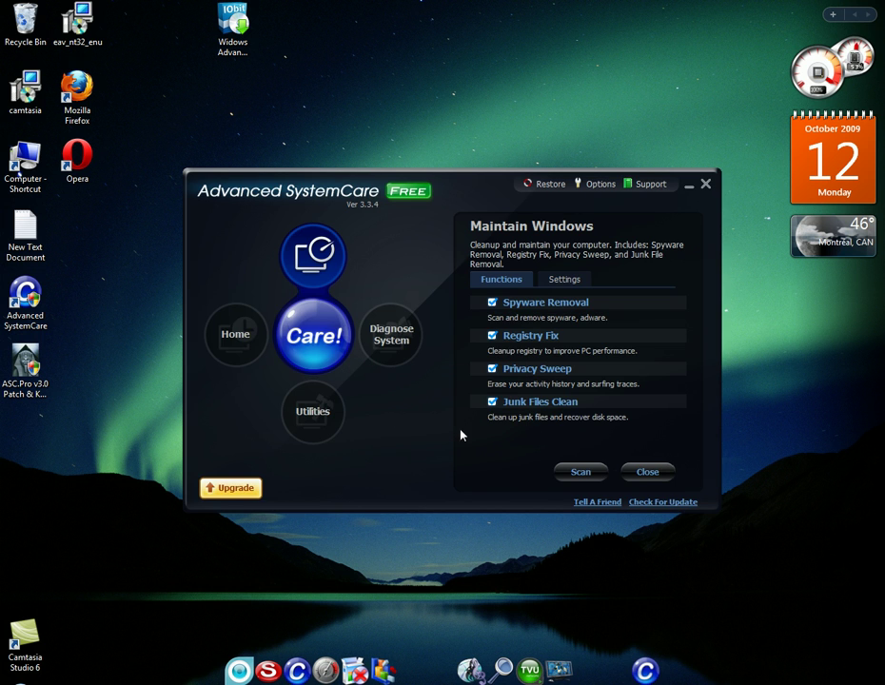
left_click(238, 487)
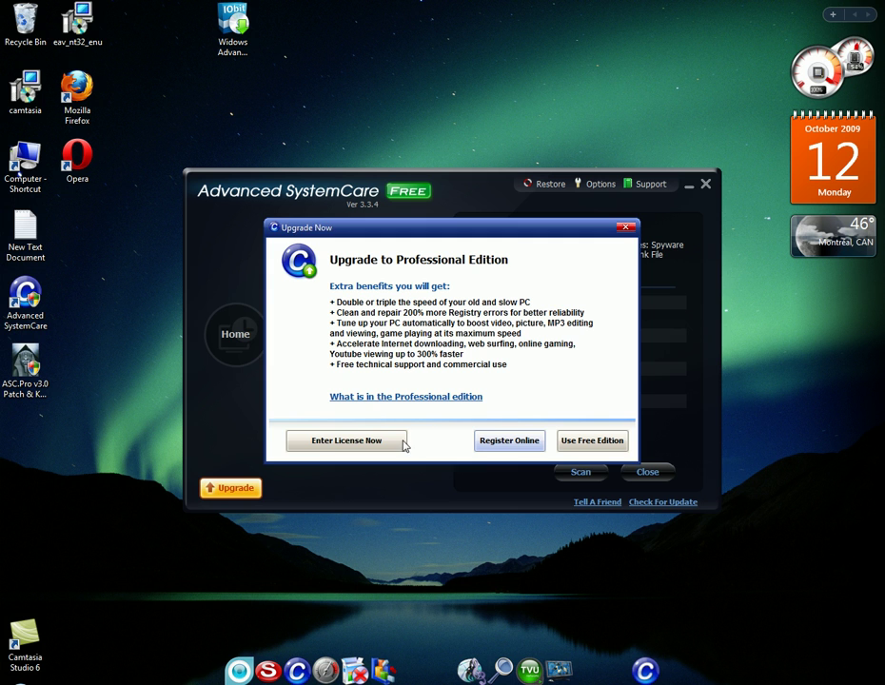
key("alt+Tab")
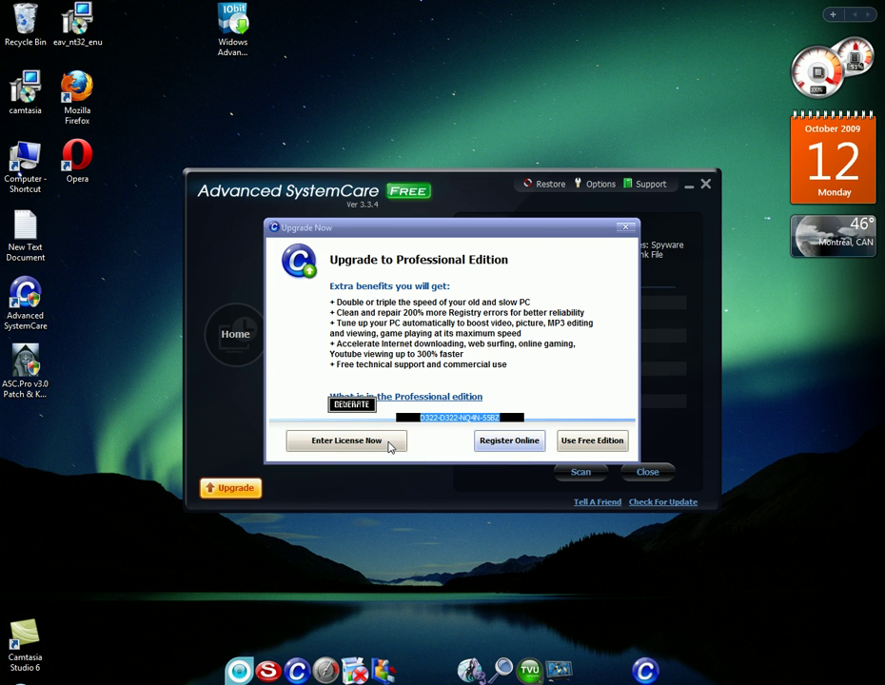
left_click_drag(404, 234, 387, 165)
left_click(345, 446)
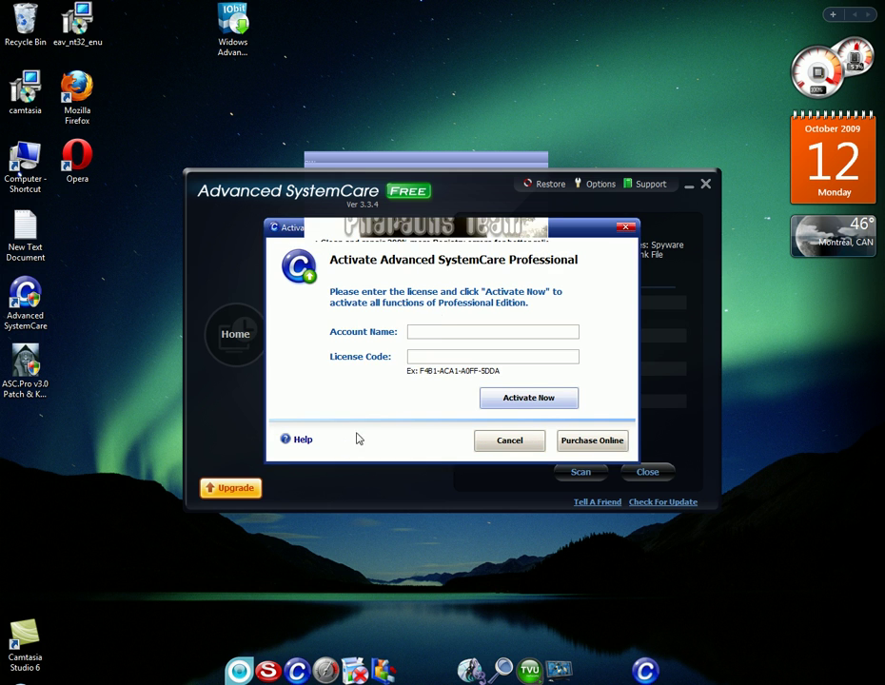
- Move the patch window clear of the activation form and enter "pro compute" as the account name
left_click(434, 331)
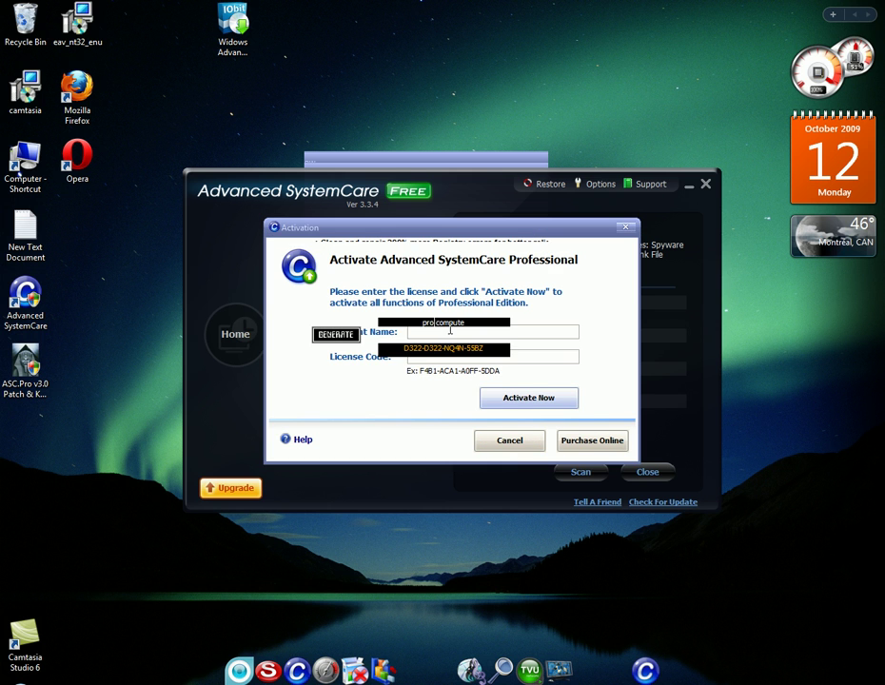
left_click_drag(323, 171, 556, 562)
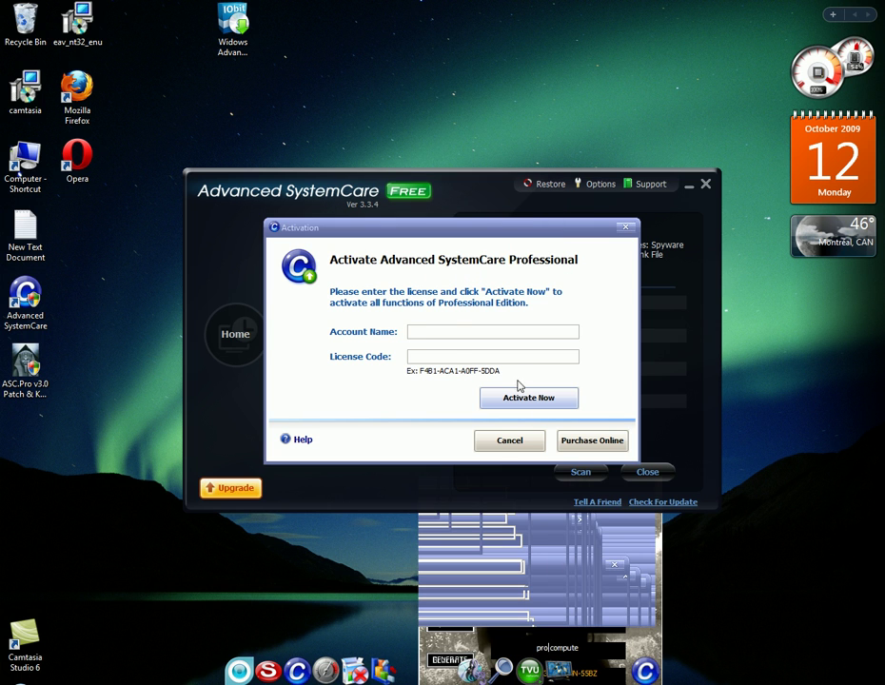
left_click(446, 330)
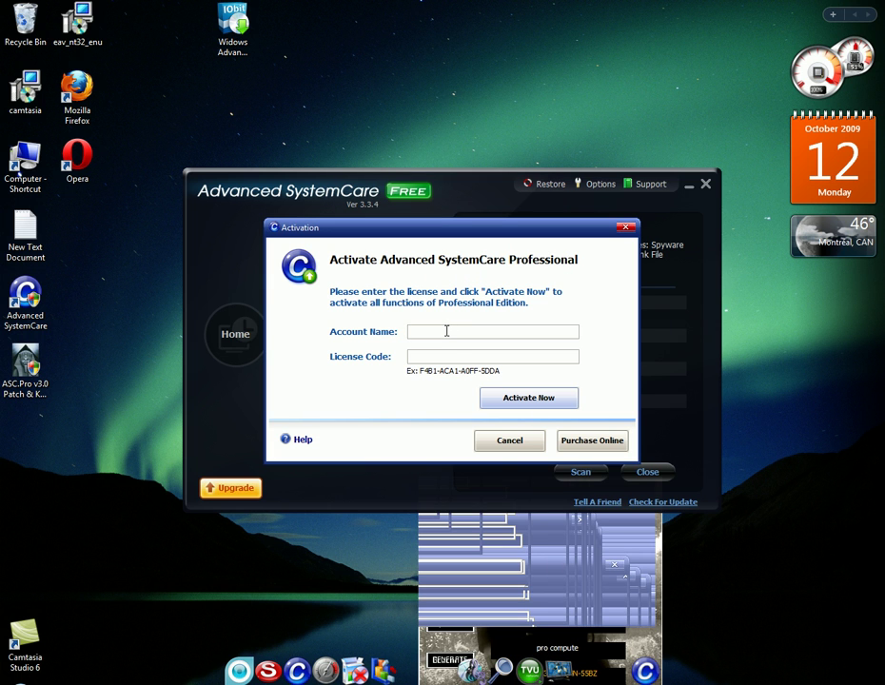
type("PRO")
key("BackSpace")
key("BackSpace")
key("BackSpace")
type("pro compute")
- Paste the licence code into the License Code field, submit the activation and dismiss the registration messages
left_click(524, 361)
key("ctrl+v")
left_click(537, 399)
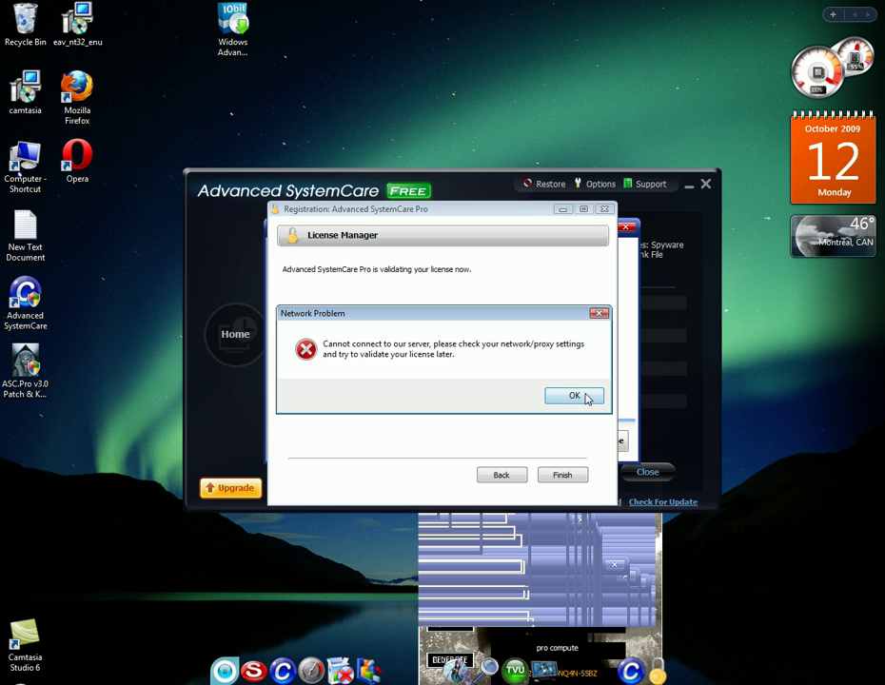
left_click(574, 396)
left_click(562, 475)
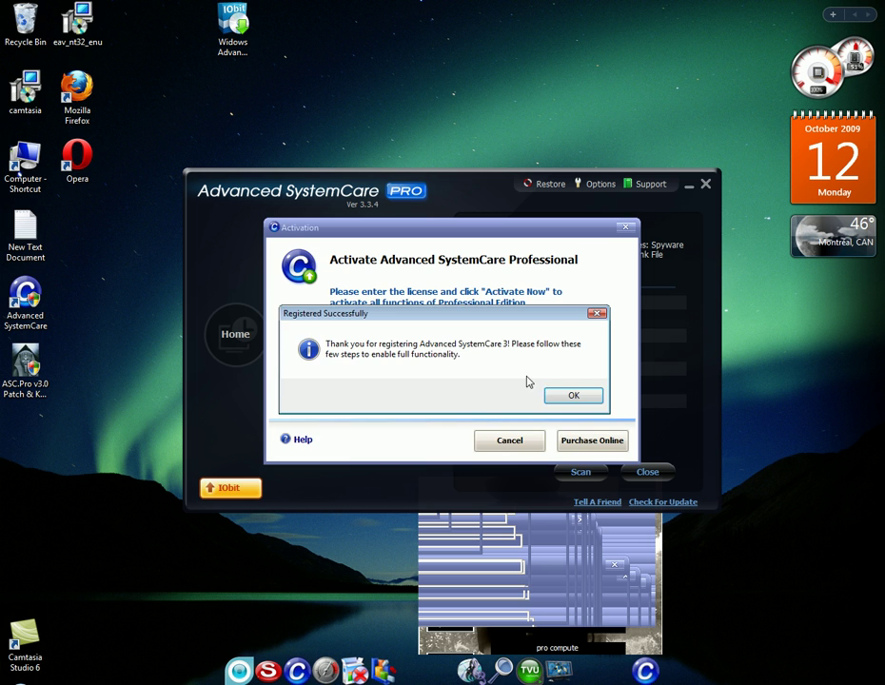
left_click(571, 395)
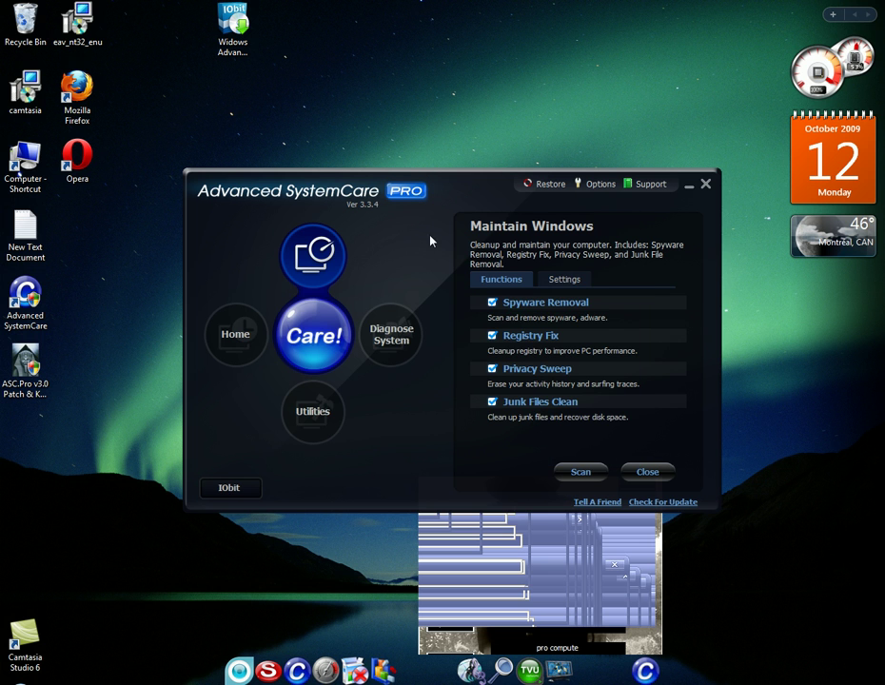